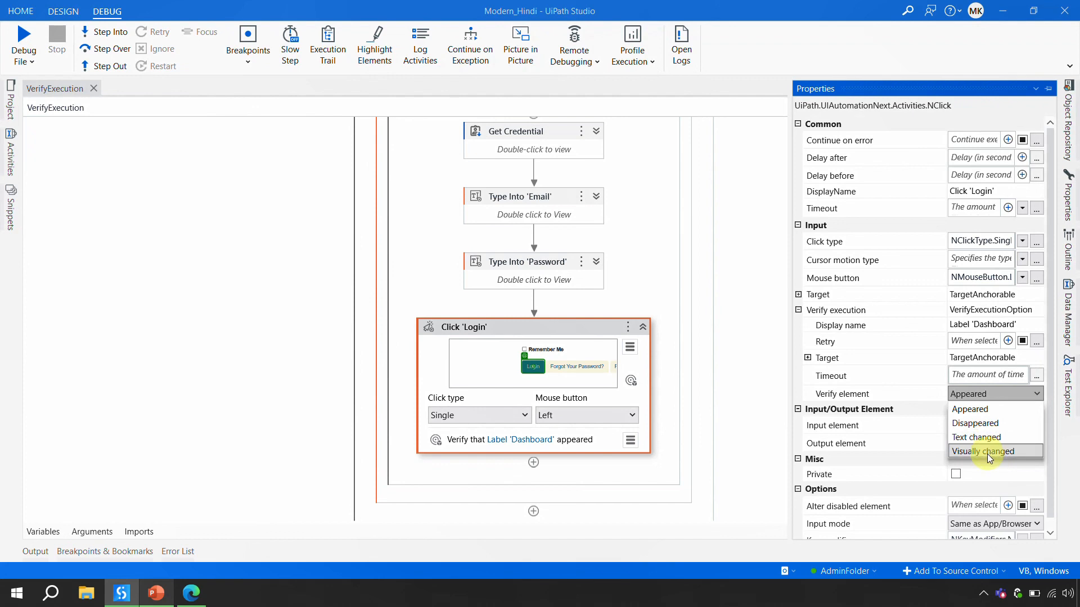
Step: Review the Verify element options of the Click 'Login' activity and collapse its Verify execution properties
left_click(962, 392)
left_click(985, 395)
left_click(987, 393)
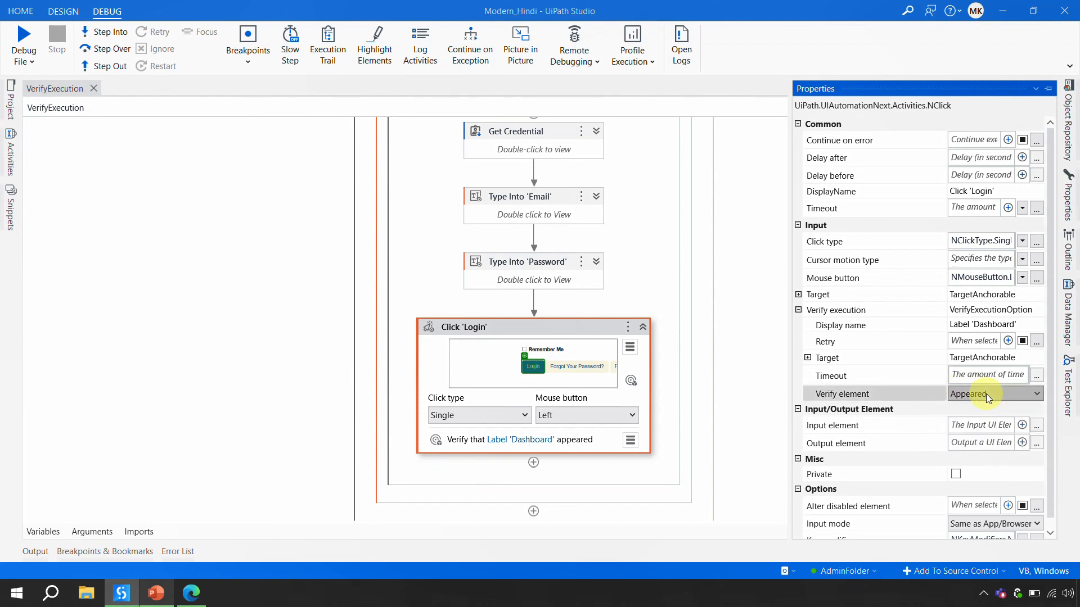
left_click(798, 309)
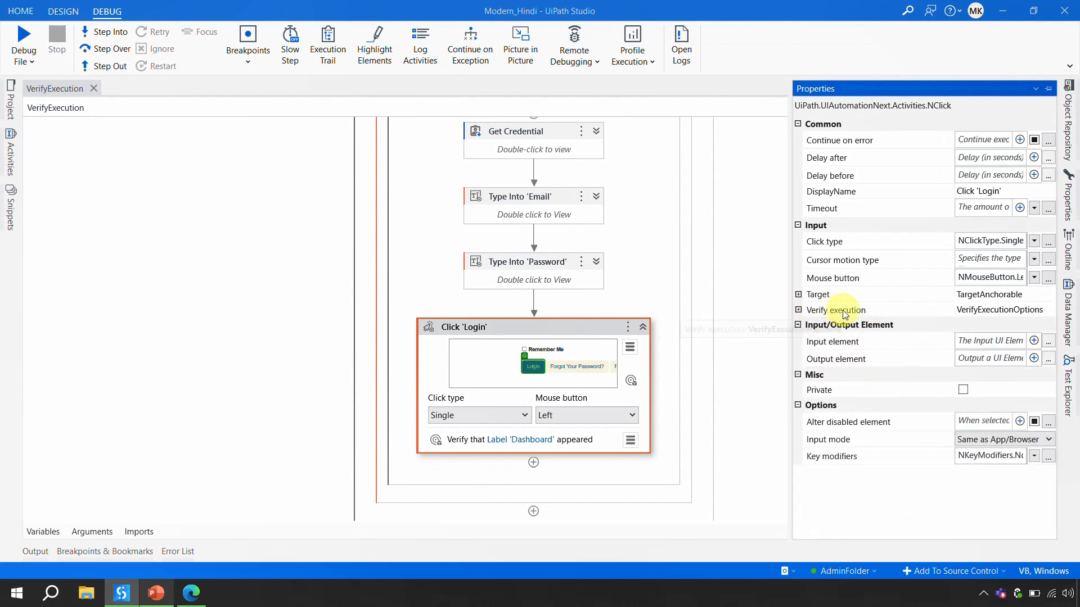
left_click(718, 315)
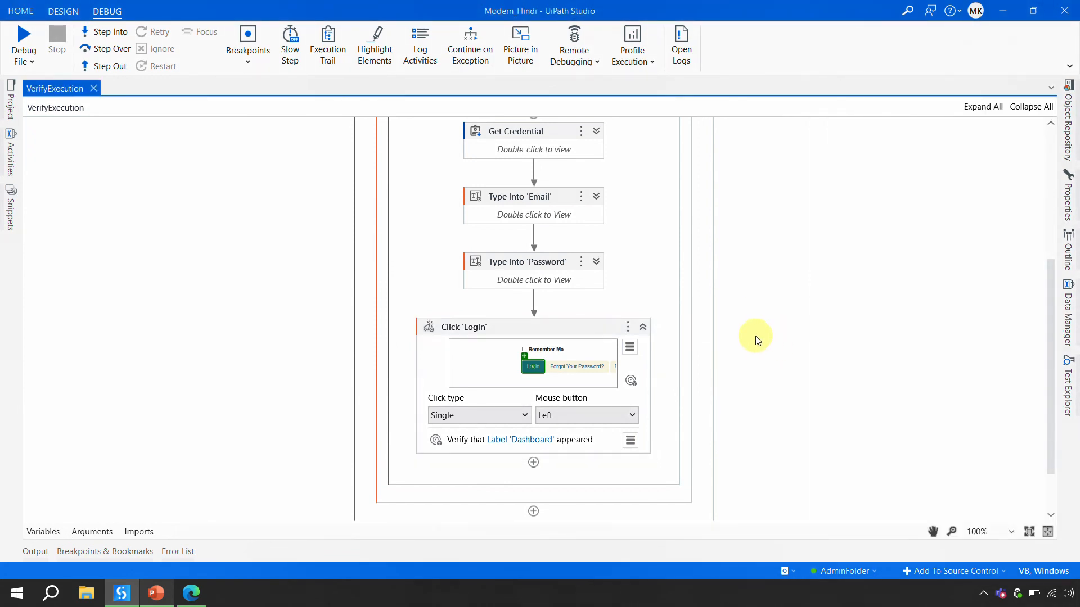
Step: Collapse the Click 'Login' activity and expand the Type Into 'Email' activity
left_click(597, 326)
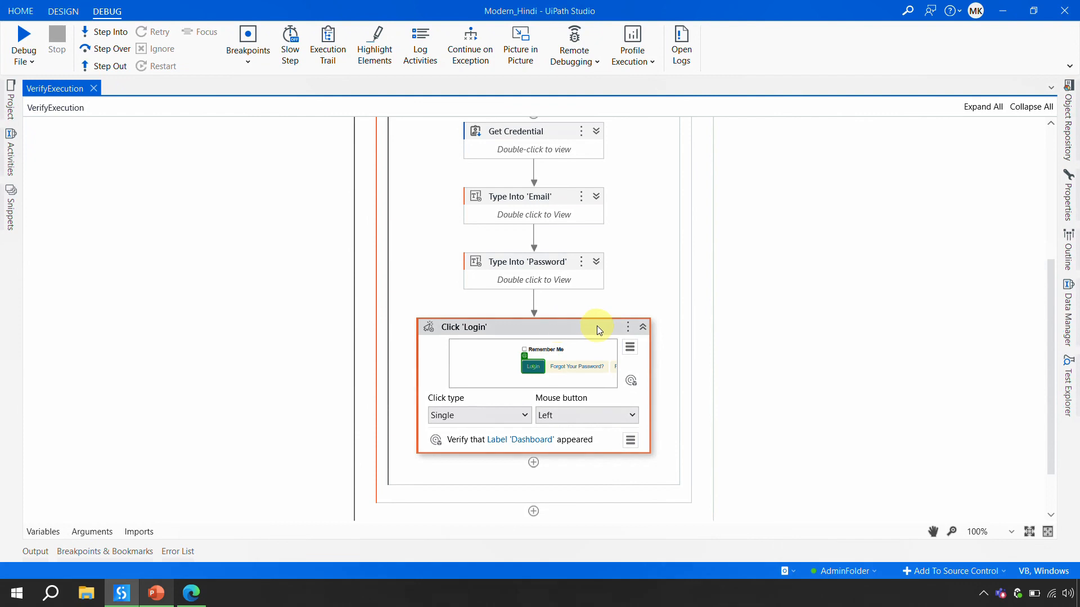
left_click(642, 326)
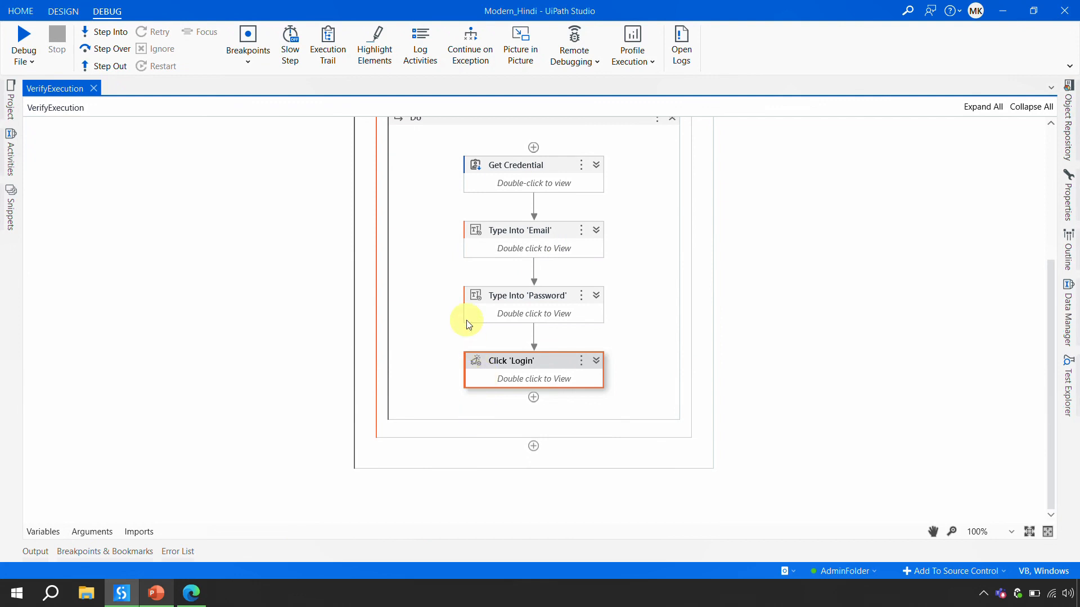
left_click(596, 230)
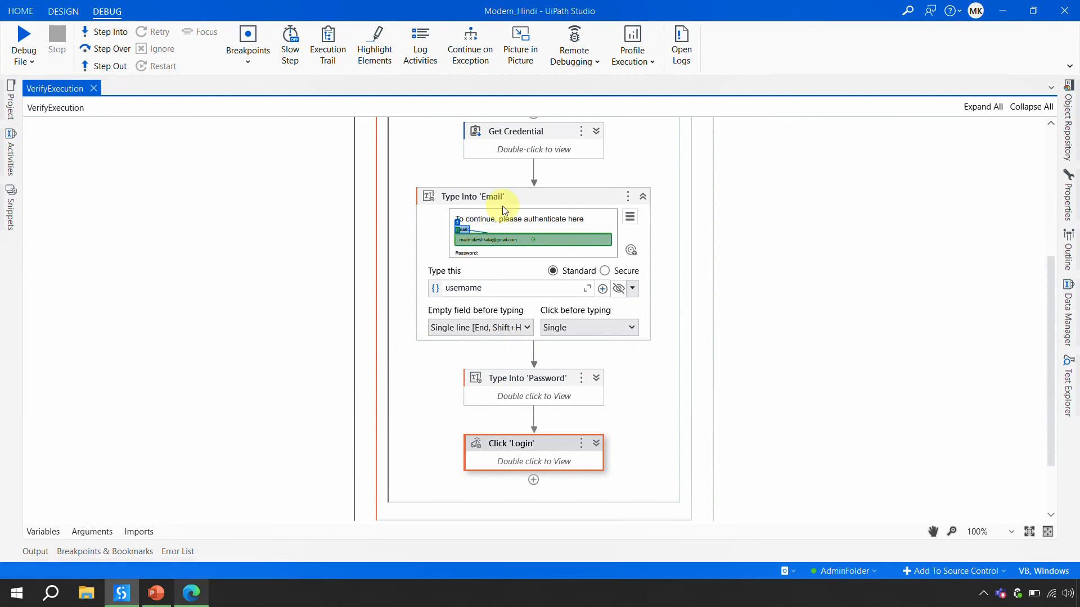
Step: Switch to Microsoft Edge and copy the e-mail address from the Email field of the ACME System 1 login form
left_click(182, 601)
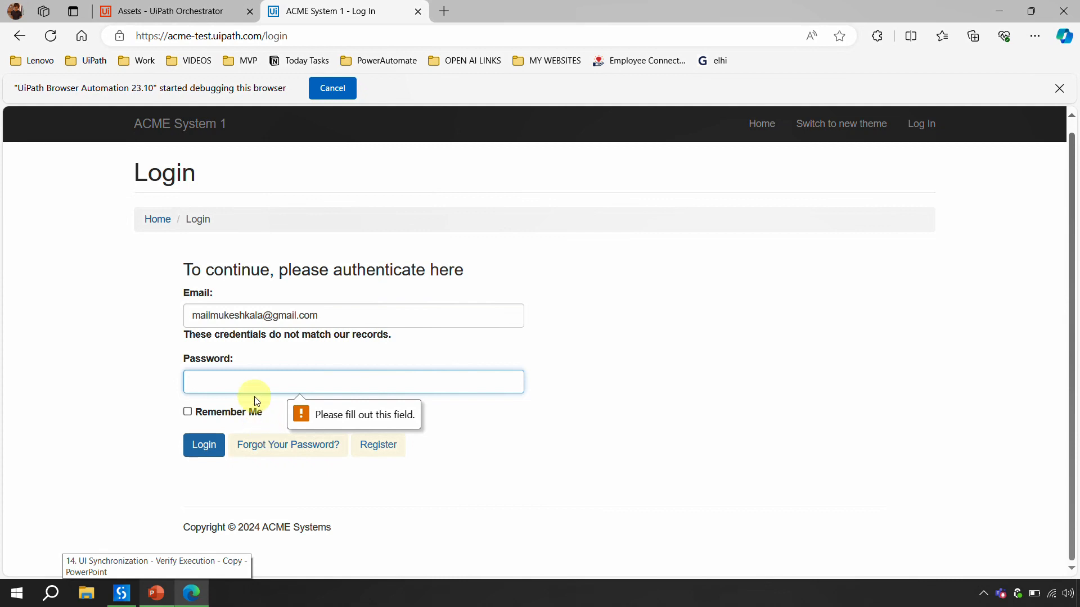
left_click(322, 313)
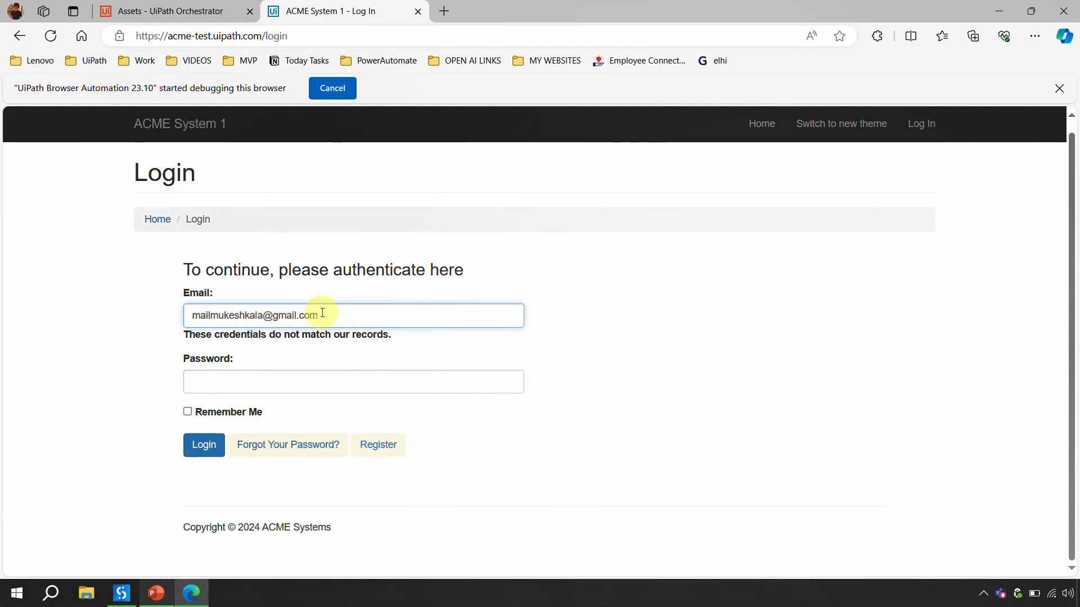
left_click_drag(321, 311, 193, 309)
left_click_drag(319, 314, 191, 322)
key("ctrl+c")
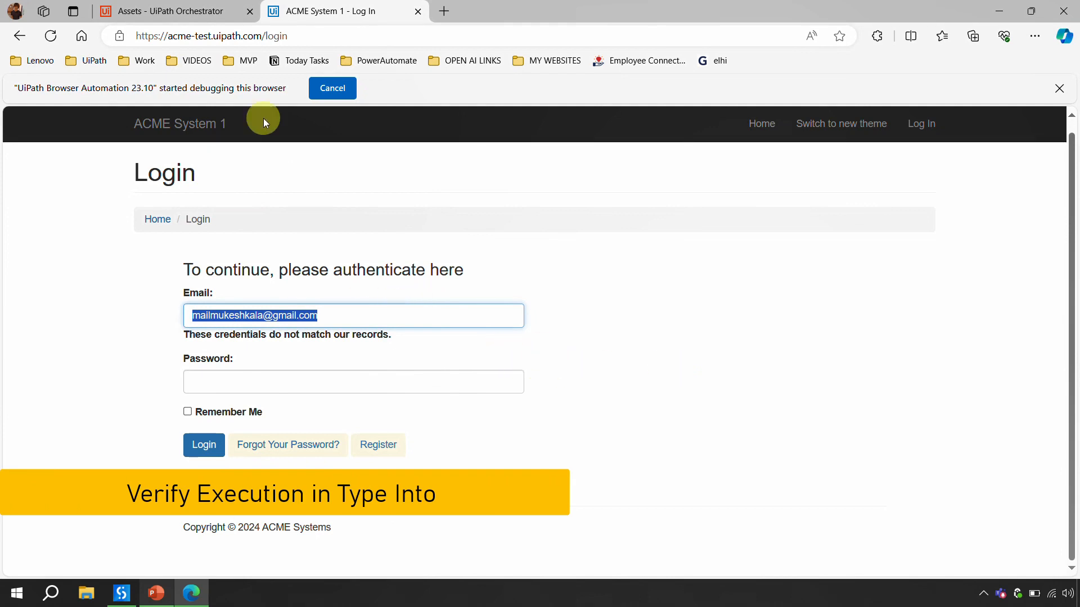
Step: Edit the AcmeCredentials asset in UiPath Orchestrator, replace its password with the account password, and update the asset
left_click(176, 11)
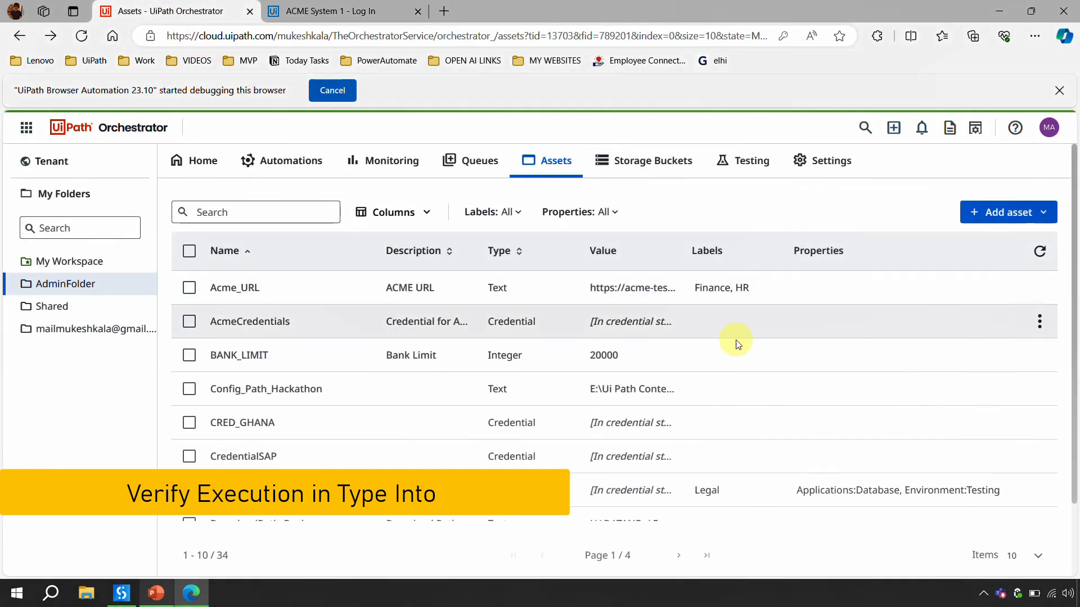
left_click(1039, 321)
left_click(987, 350)
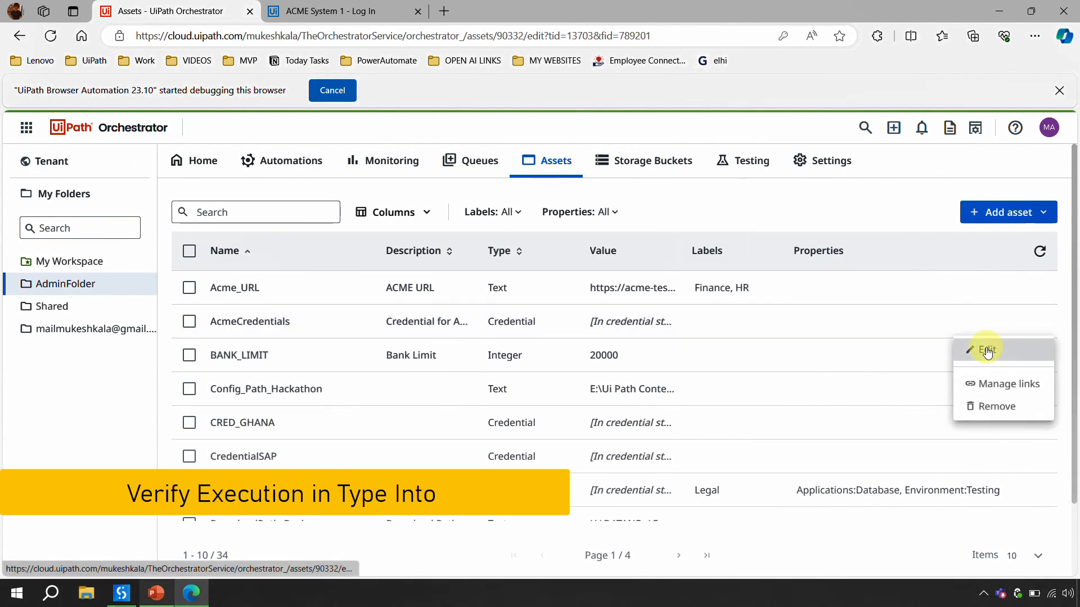
double_click(832, 332)
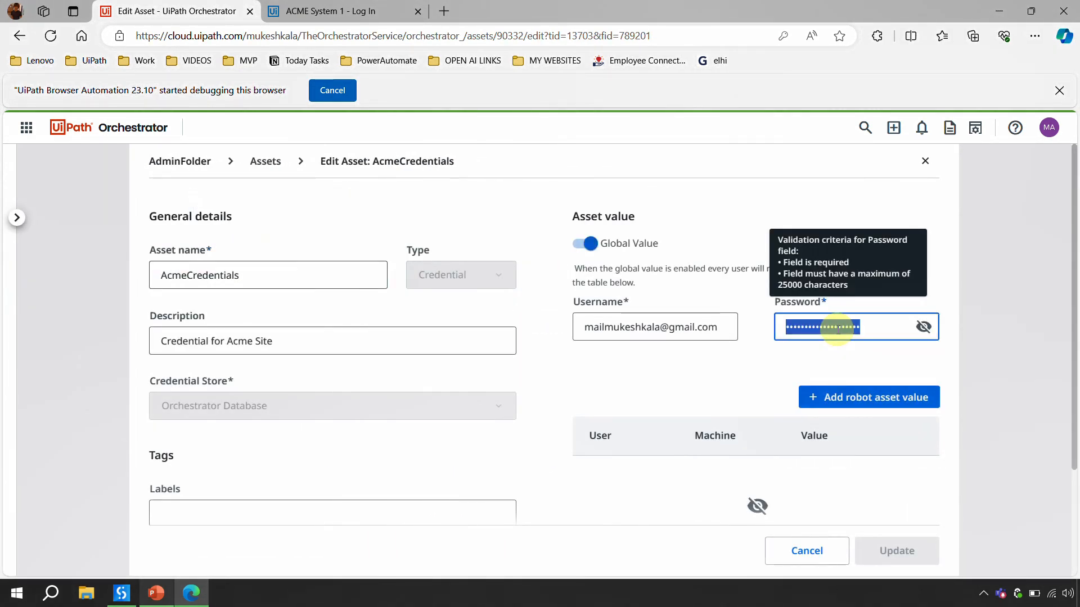
type("••••••••")
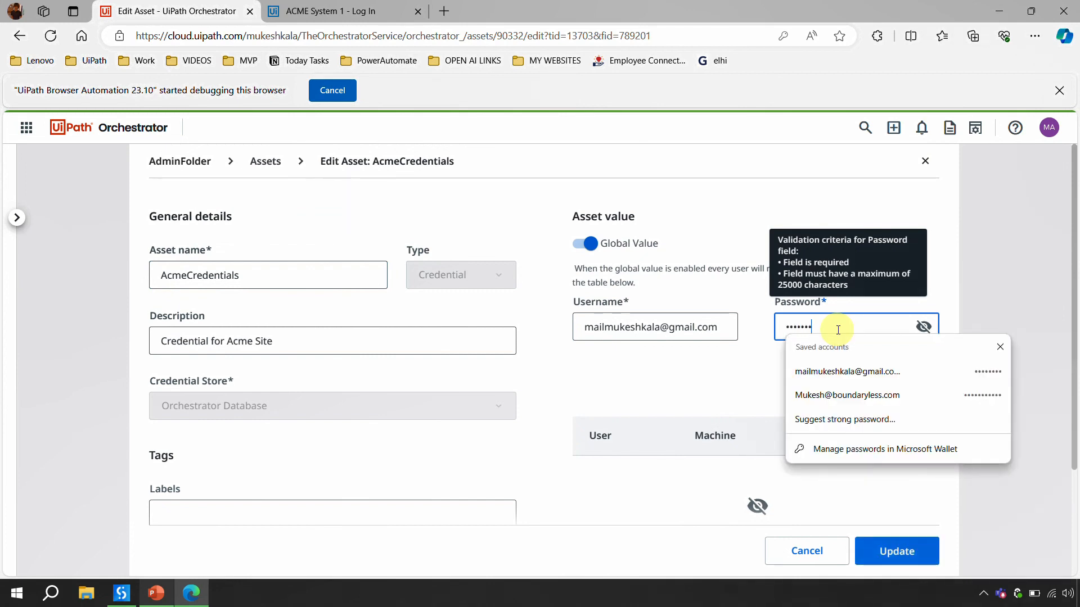
left_click(768, 455)
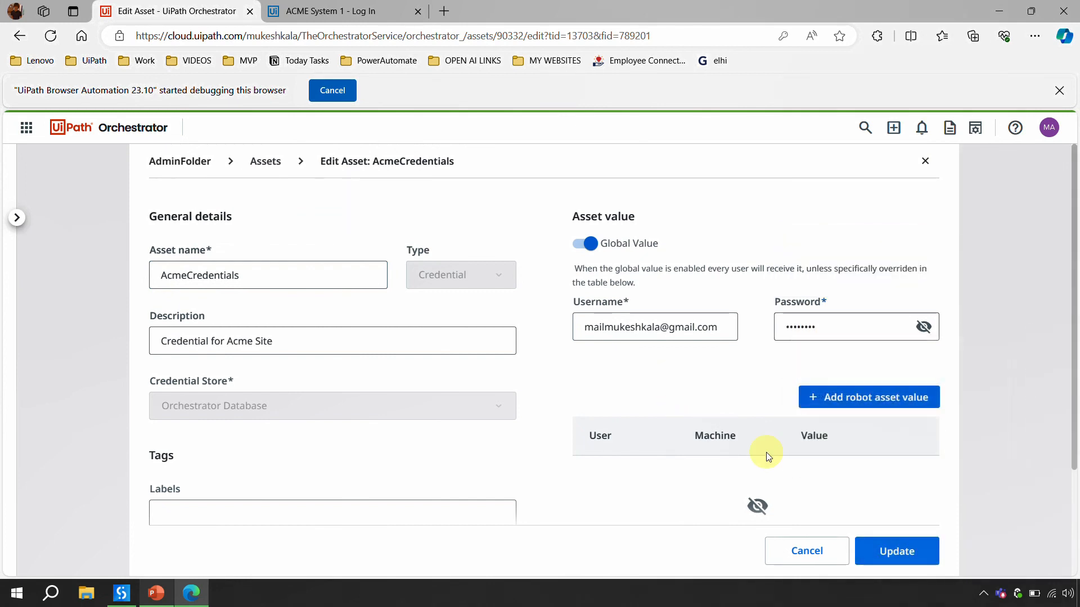
left_click(887, 554)
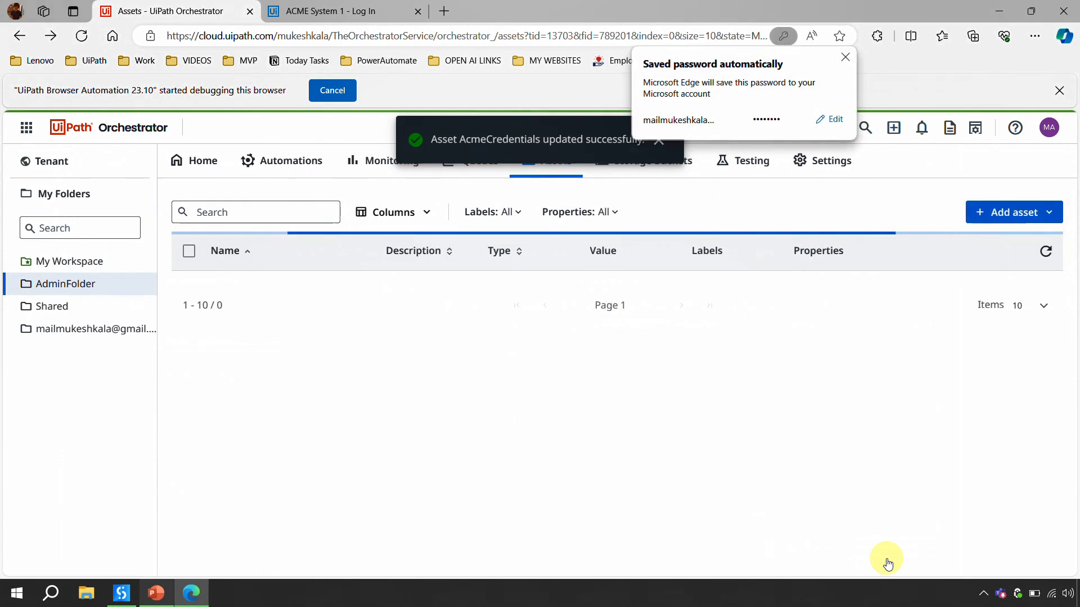
Step: Return to UiPath Studio and add auto-verification to the Type Into 'Email' activity
left_click(991, 17)
left_click(643, 197)
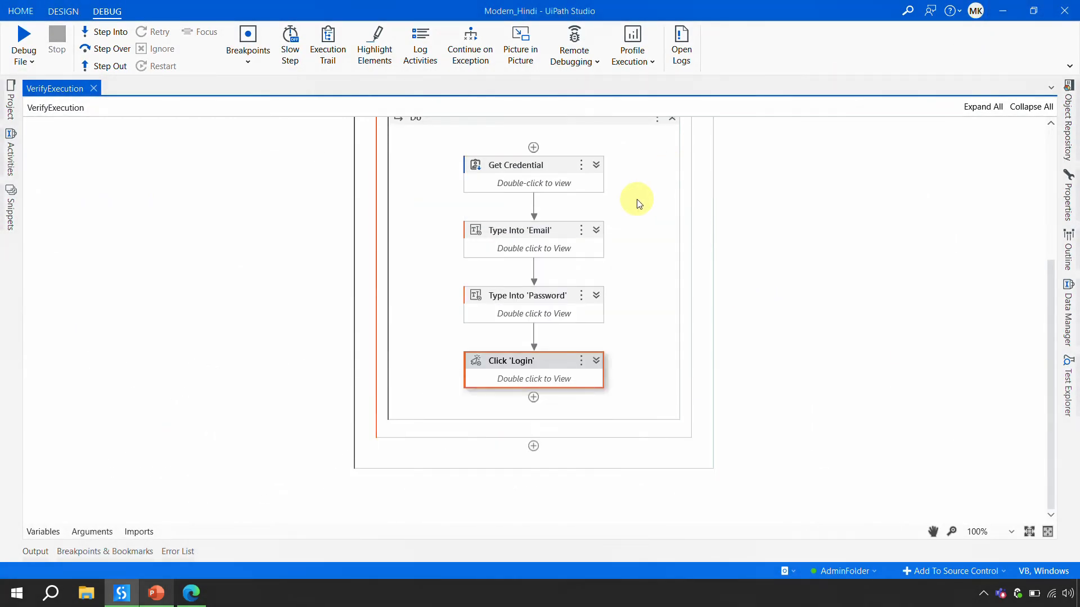
left_click(565, 231)
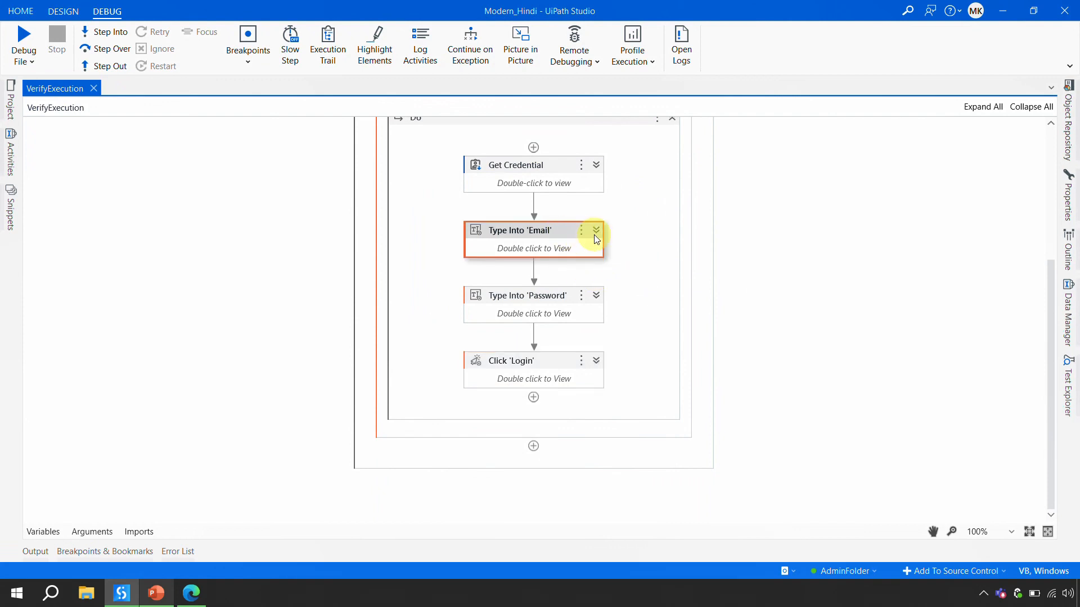
left_click(595, 232)
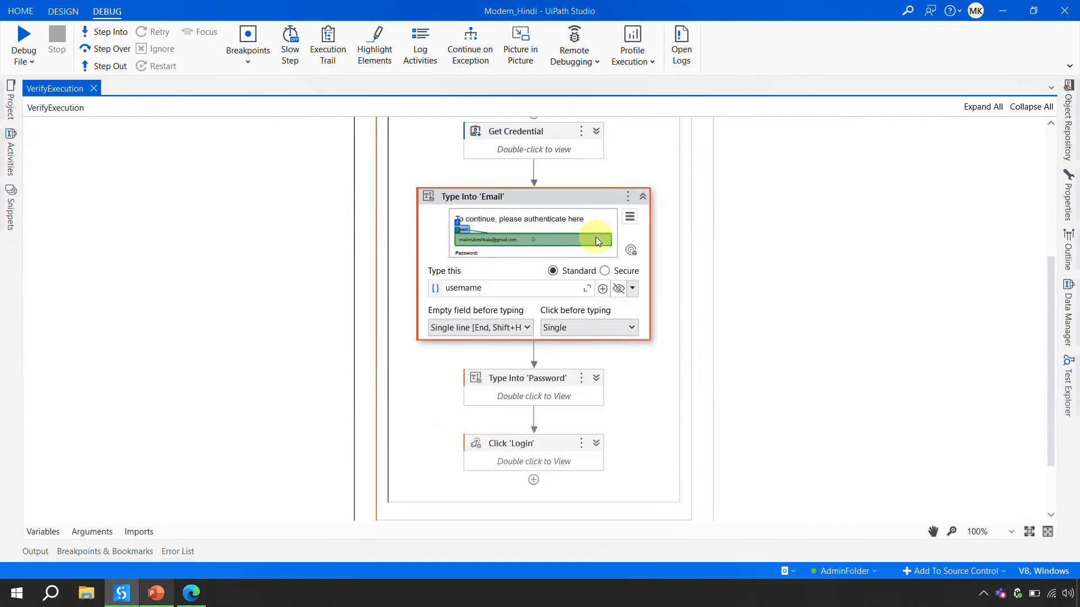
left_click(631, 220)
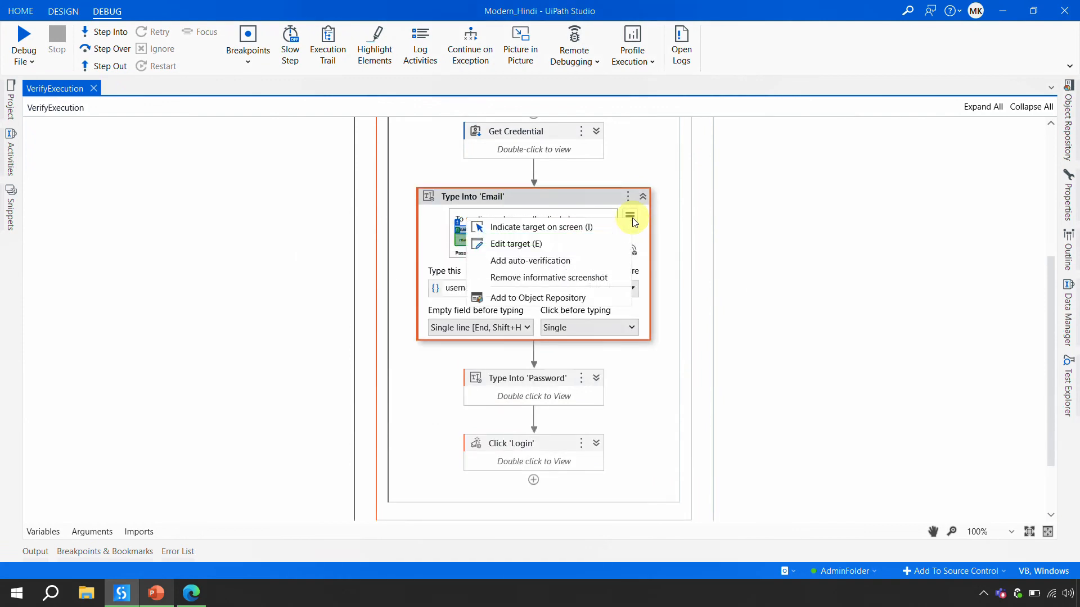
left_click(535, 264)
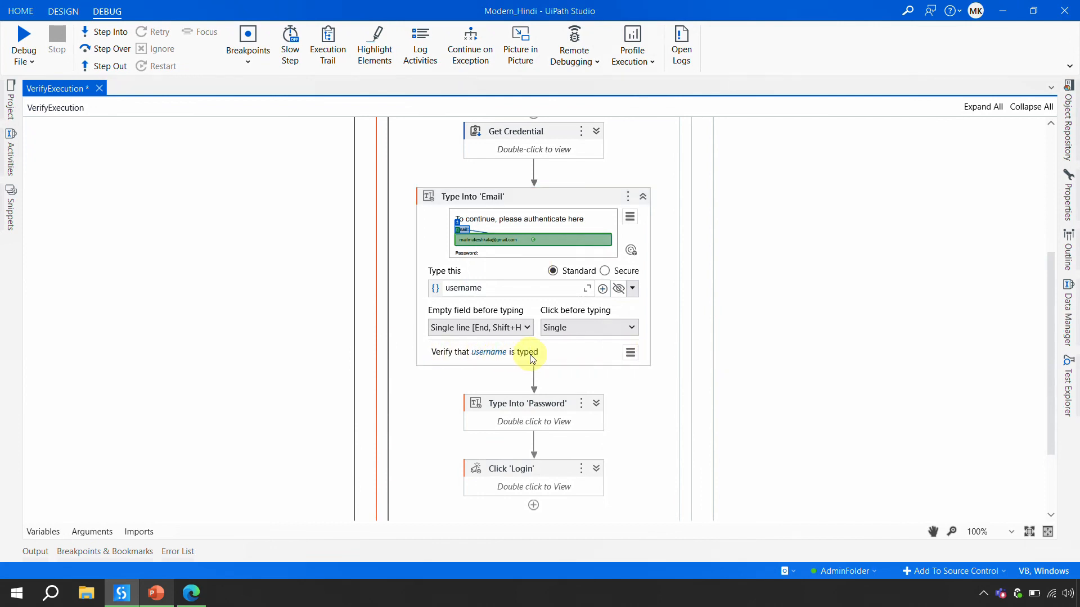
Step: Set the Expected text under Verify execution of Type Into 'Email' to the copied e-mail address in double quotes
left_click(589, 202)
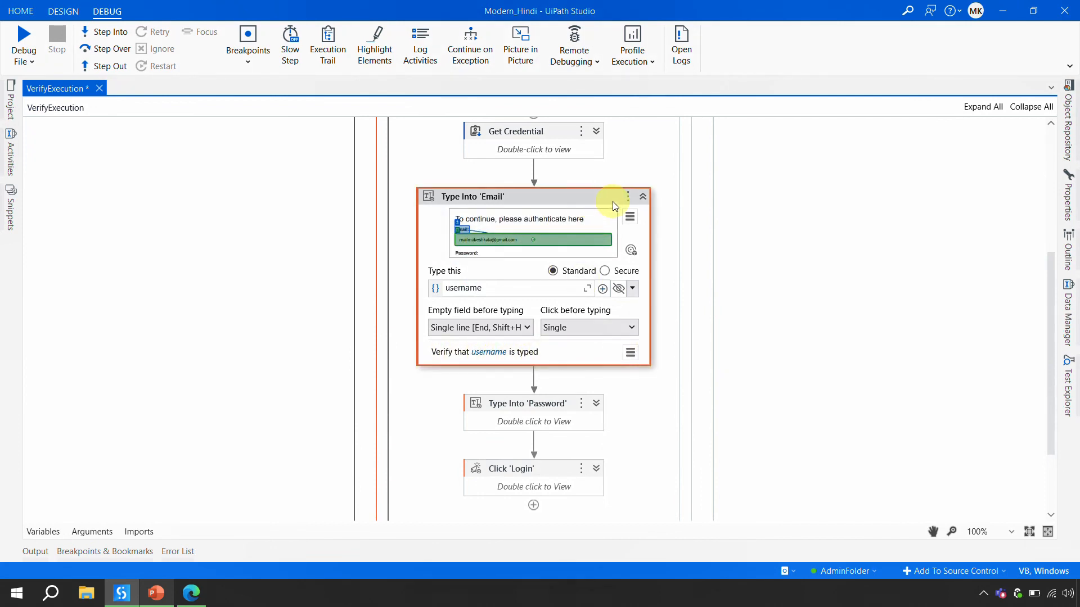
left_click(1068, 206)
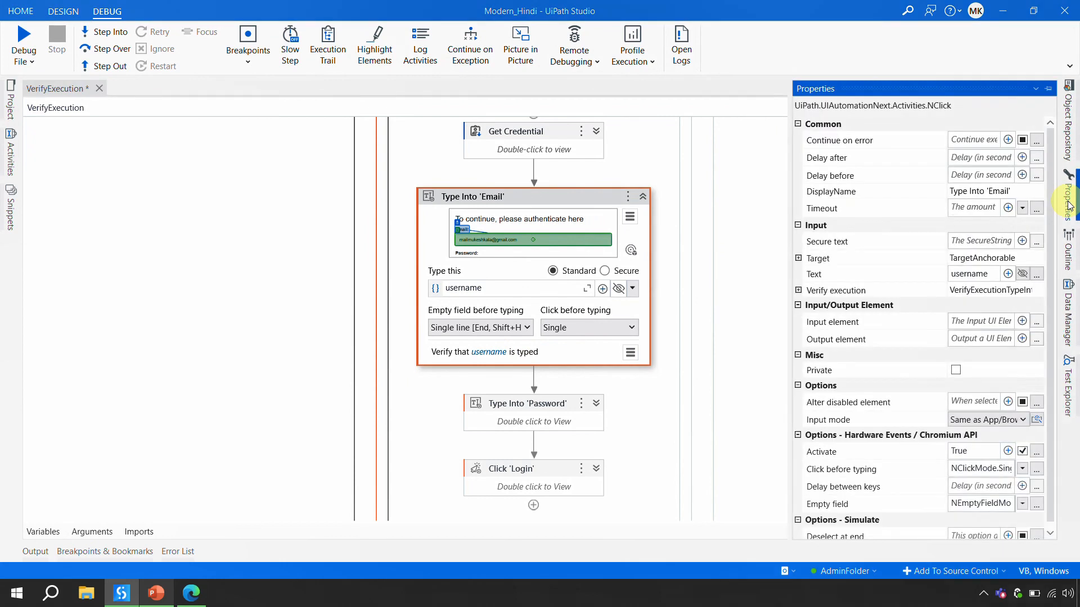
left_click(798, 289)
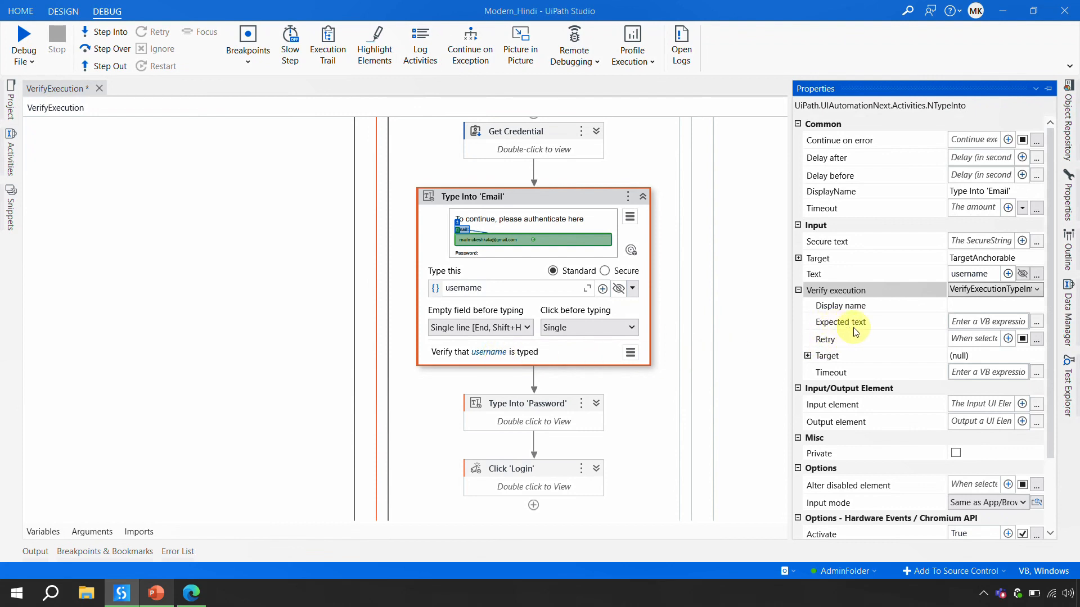
left_click(1036, 322)
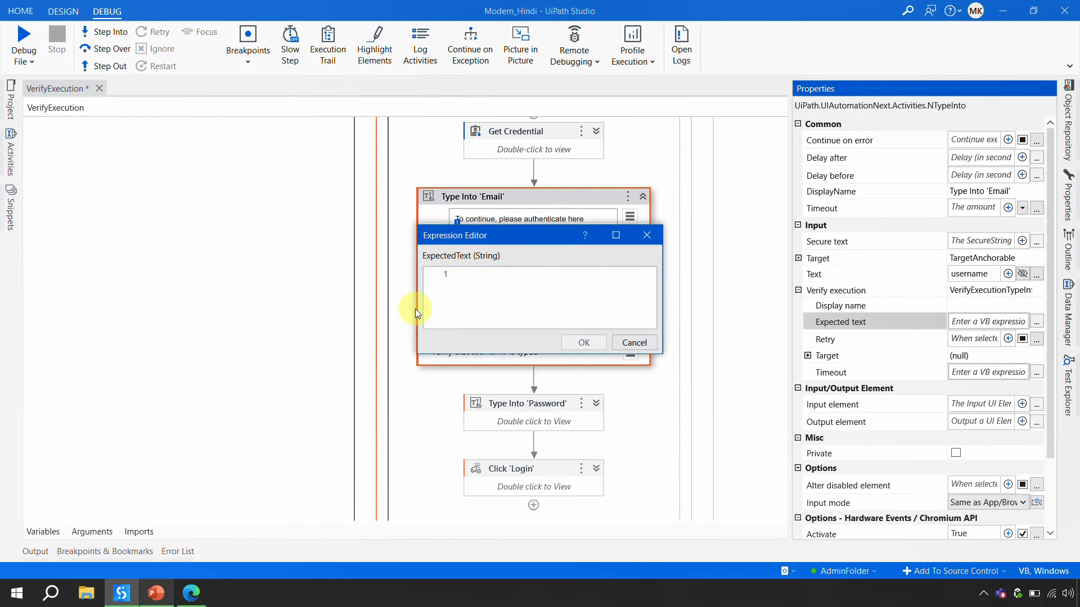
left_click_drag(416, 309, 178, 307)
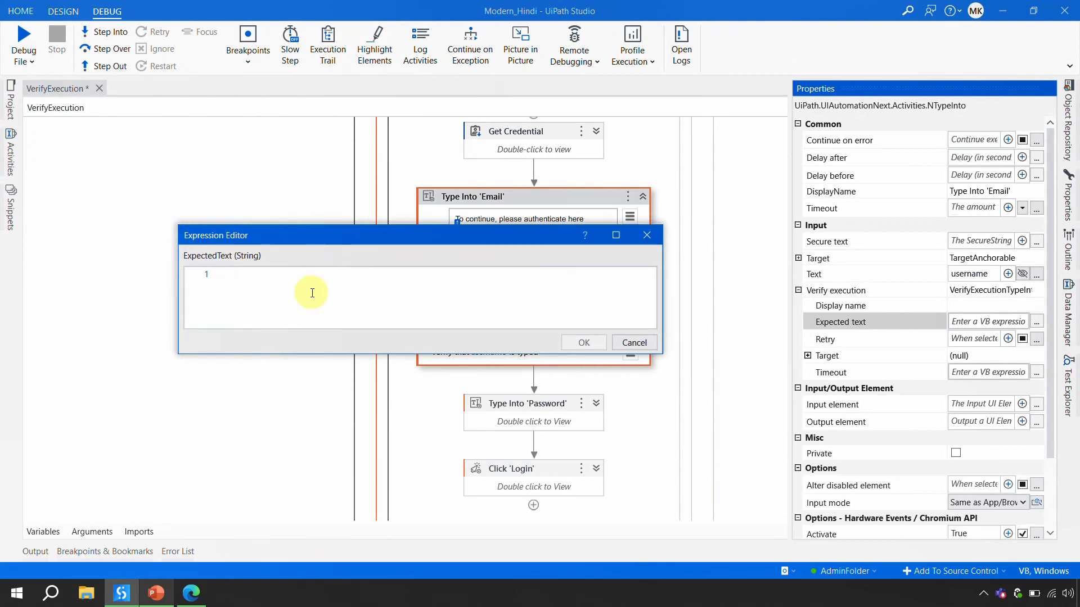
type("\"")
key("ctrl+v")
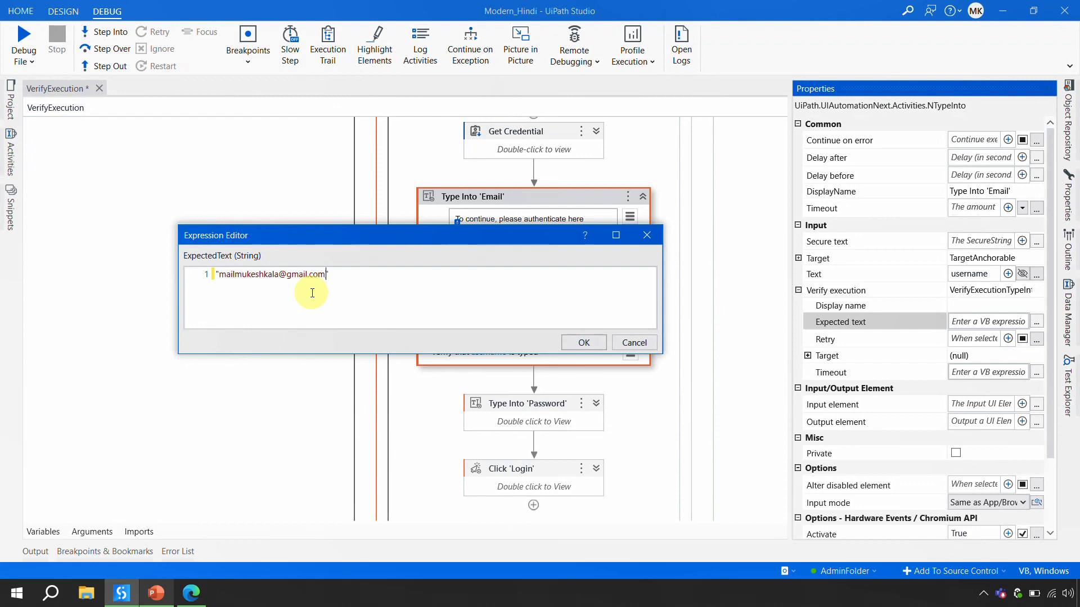
scroll(313, 293, "up", 5)
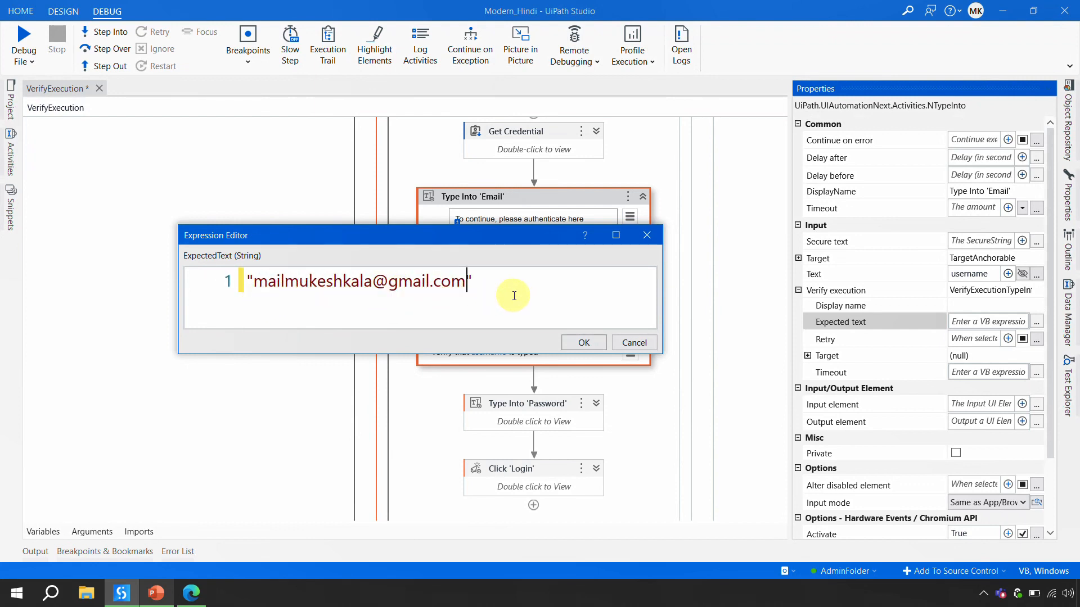
left_click(579, 341)
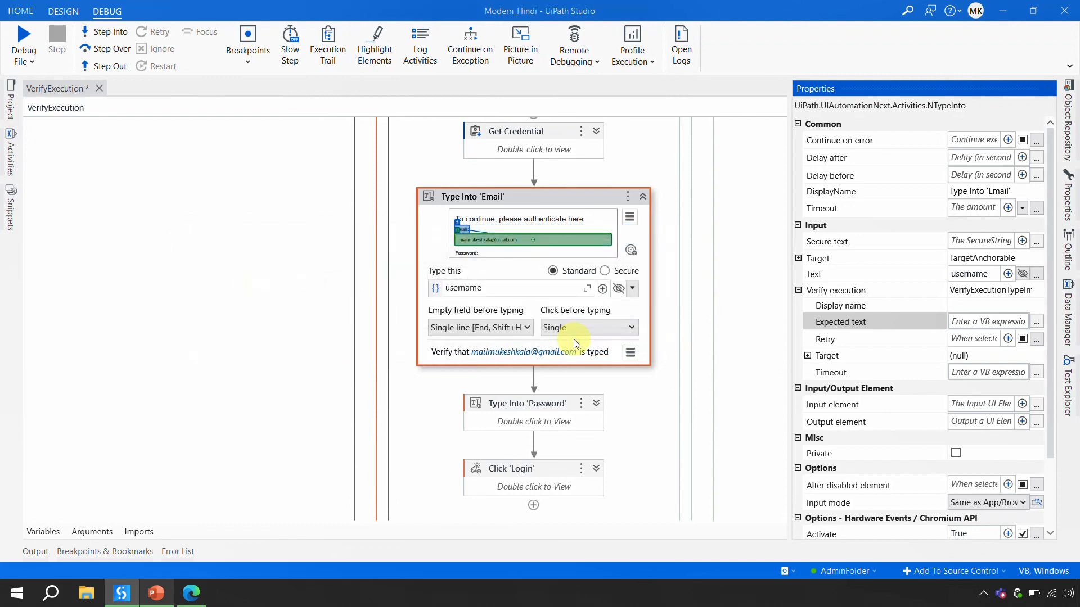
Step: Collapse the Type Into 'Email' activity, check its verification properties, and save the VerifyExecution workflow
left_click(642, 197)
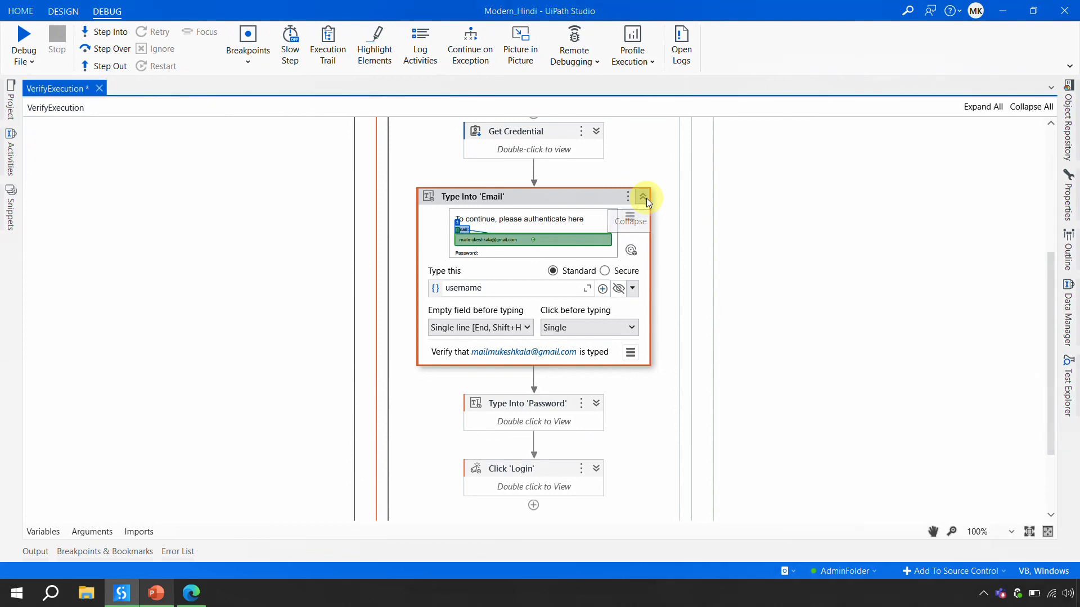
left_click(1068, 213)
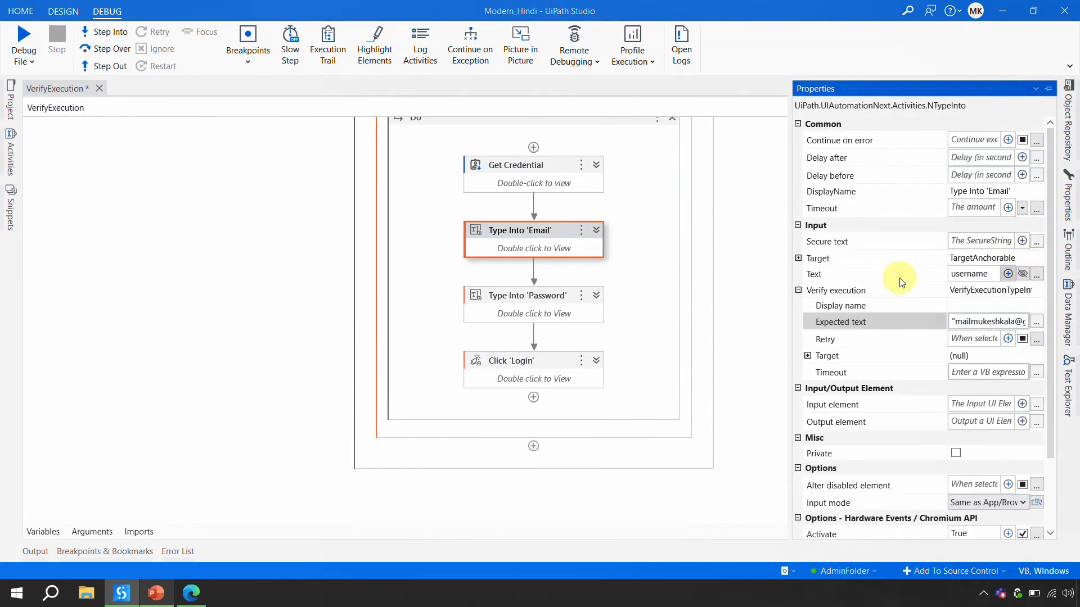
left_click(201, 302)
key("ctrl+s")
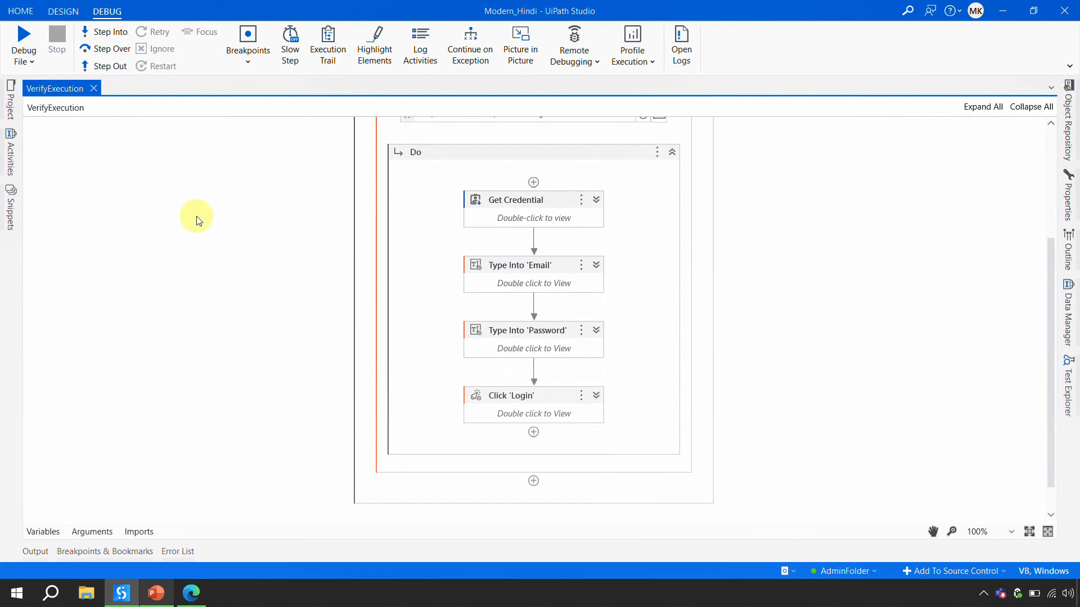
Step: Bring up the ACME System 1 login page in Microsoft Edge, return to UiPath Studio, and run the VerifyExecution file
left_click(200, 606)
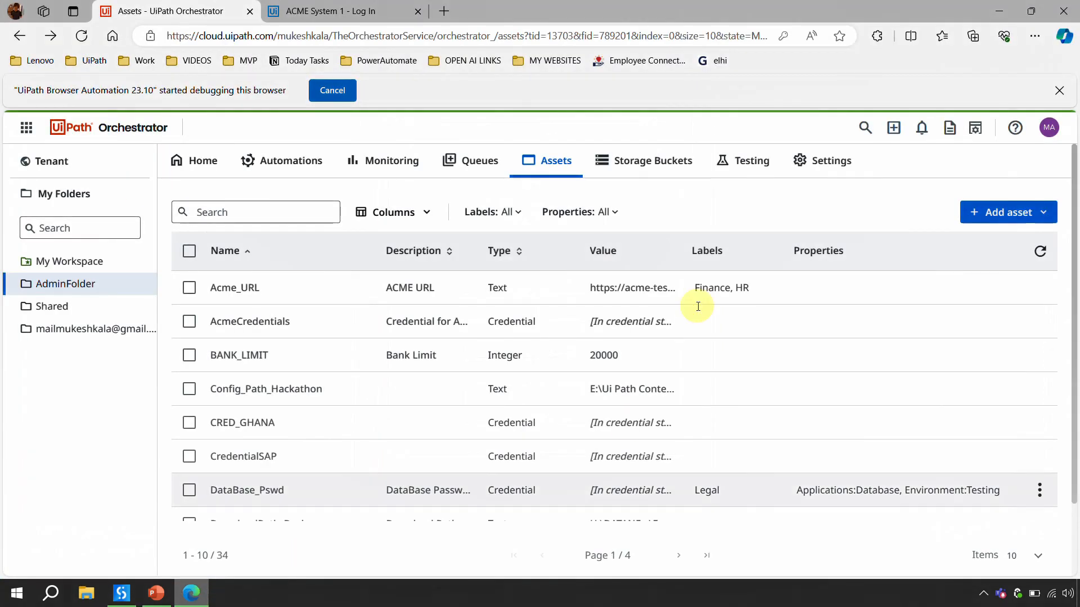
left_click(397, 14)
left_click(647, 297)
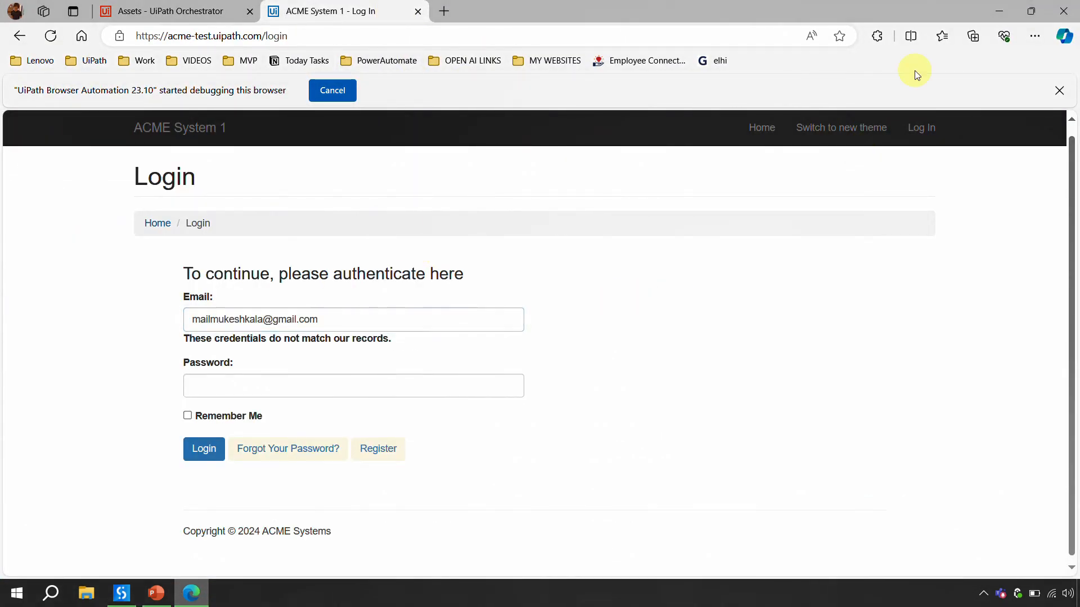
left_click(999, 11)
left_click(32, 62)
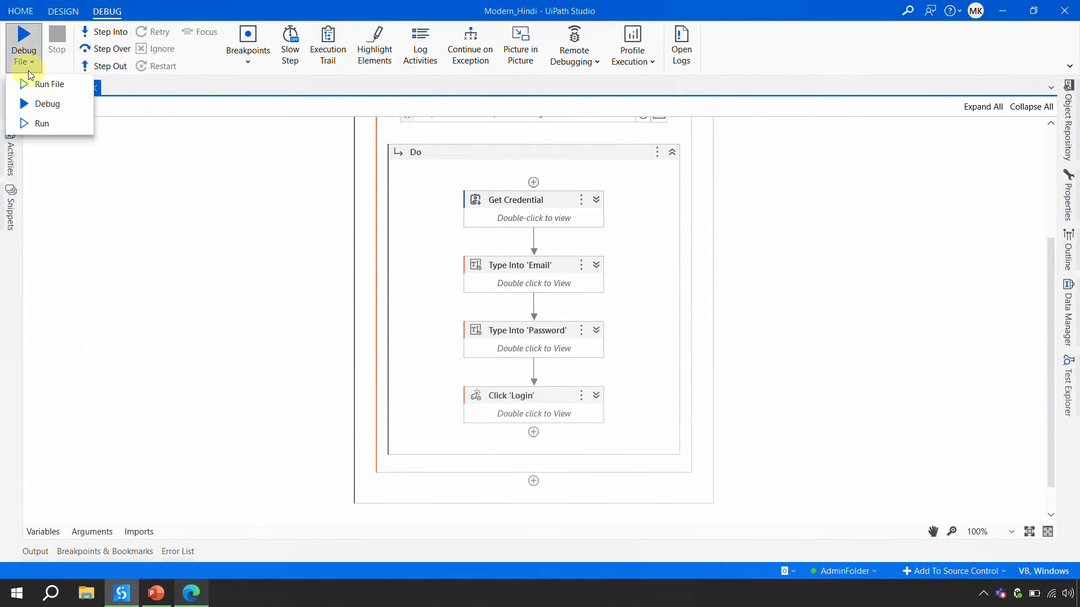
left_click(38, 91)
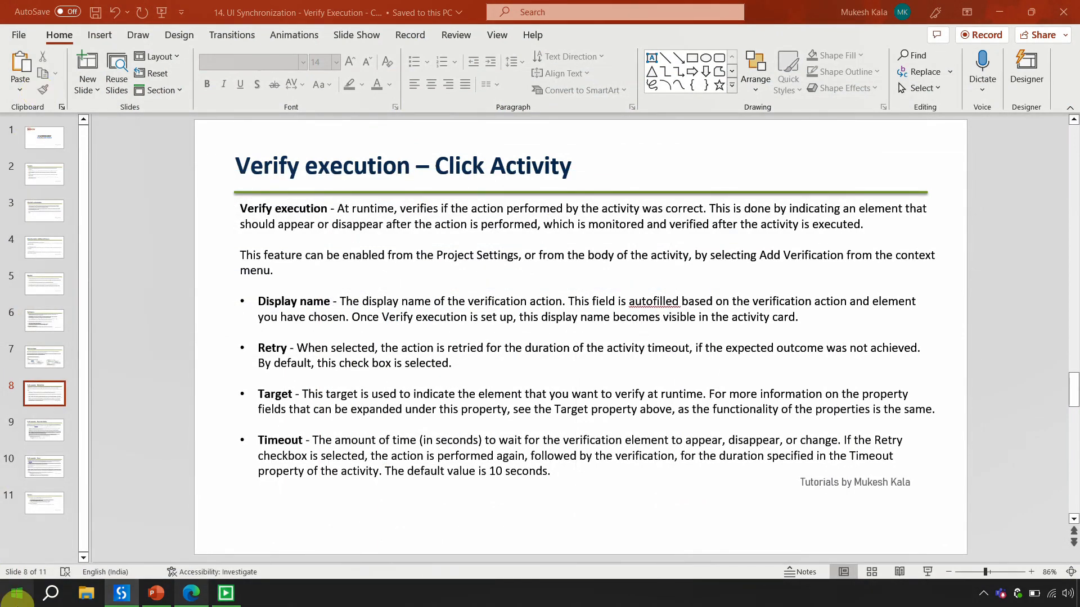
Step: In Microsoft Edge, edit the AcmeCredentials asset in UiPath Orchestrator, add 123 before the @ in the username, and try to update it
left_click(191, 591)
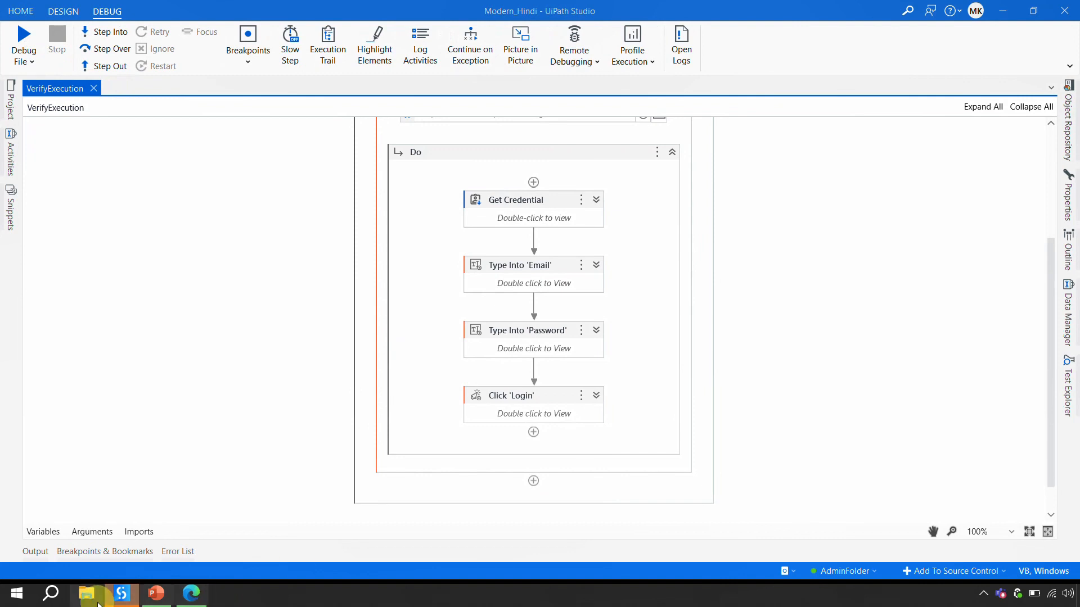
left_click(194, 597)
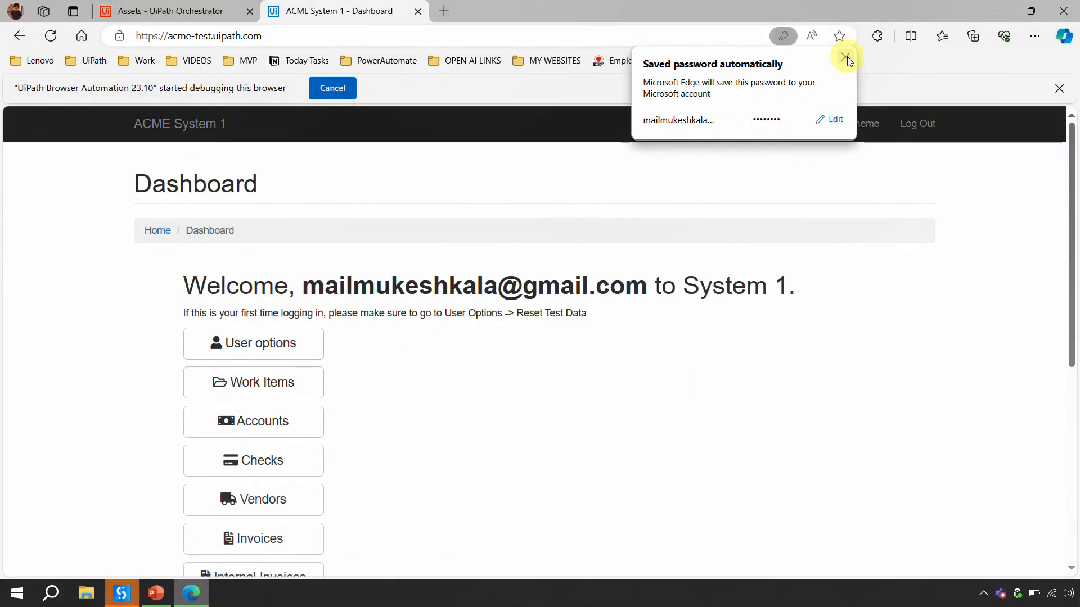
left_click(180, 11)
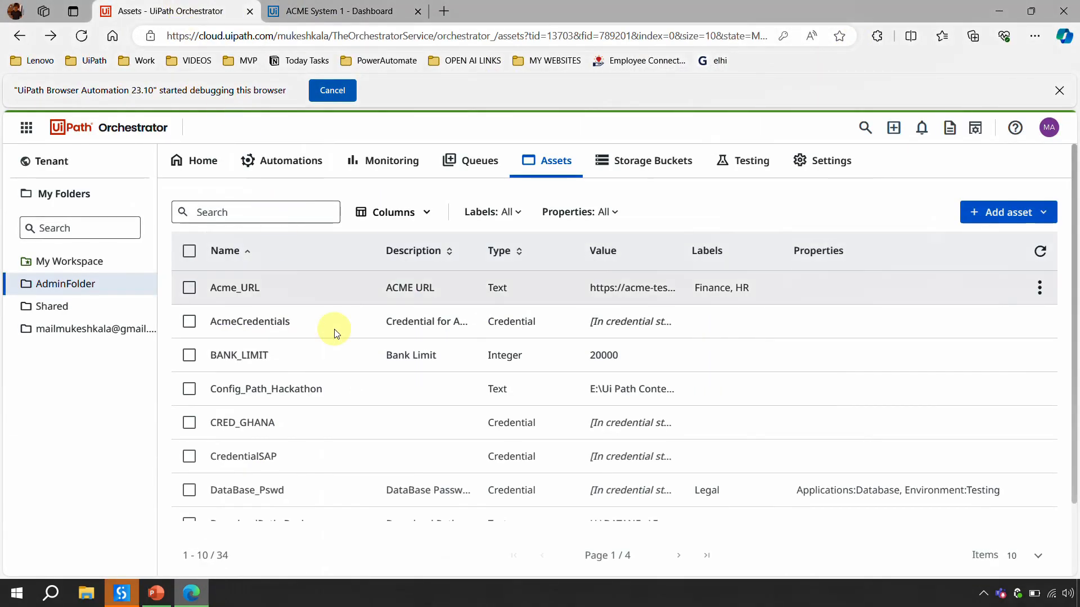
left_click(1040, 321)
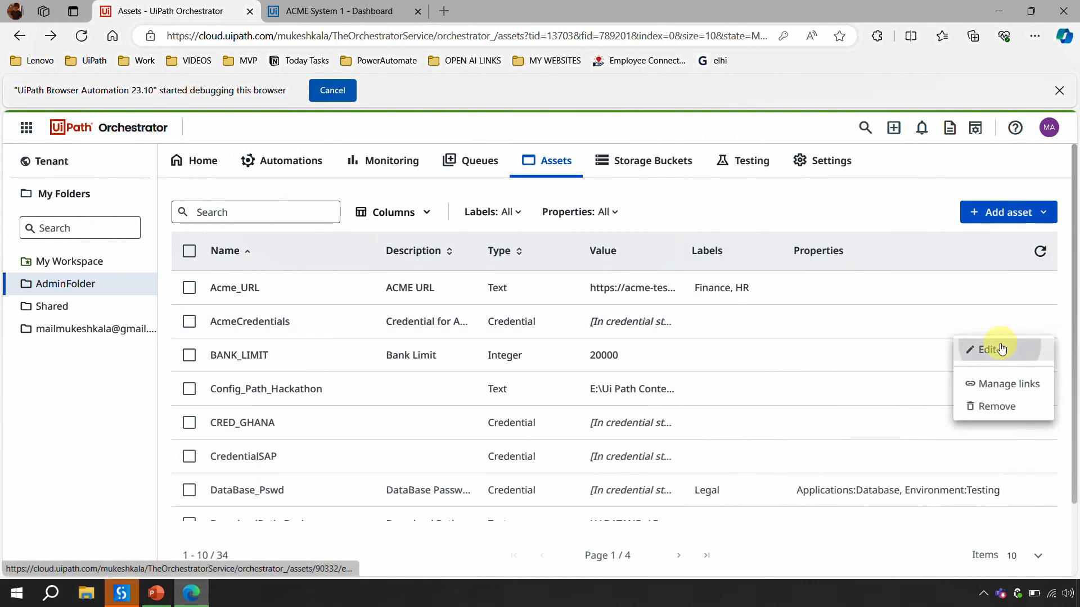
left_click(1000, 348)
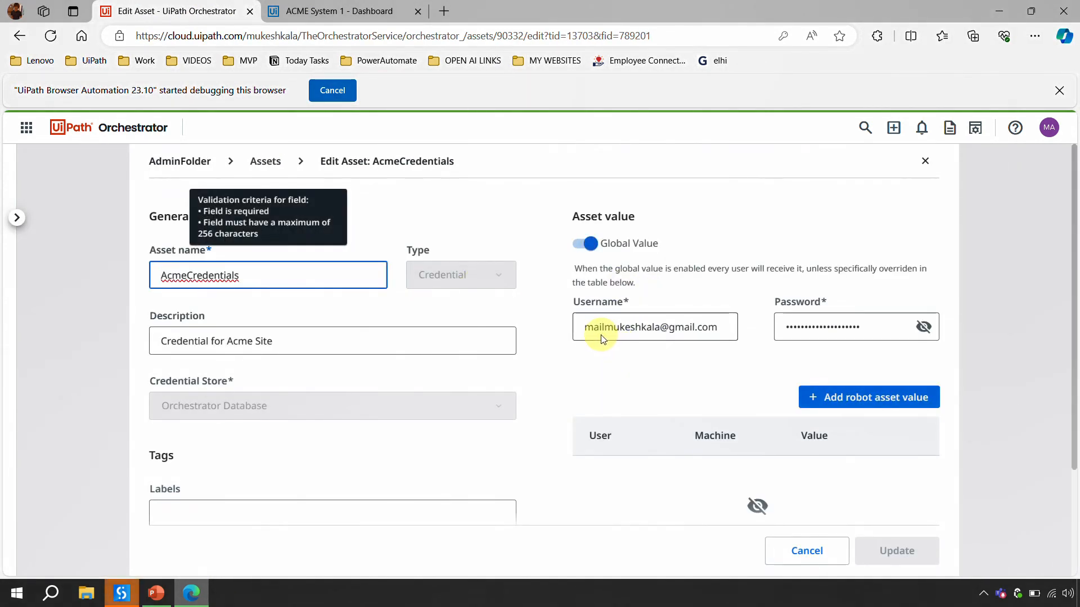
left_click(635, 329)
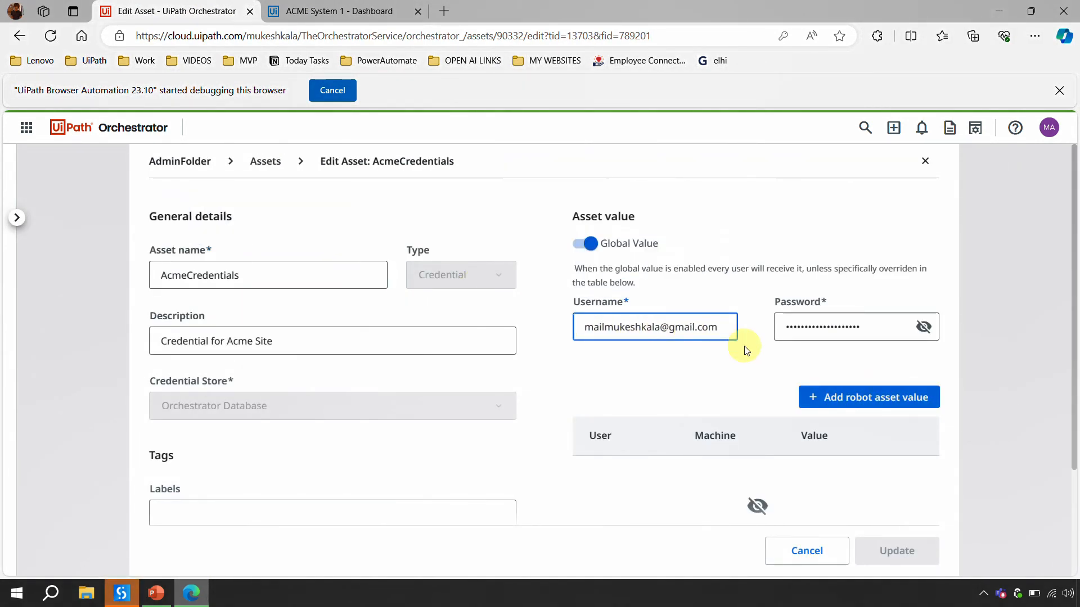
type("123")
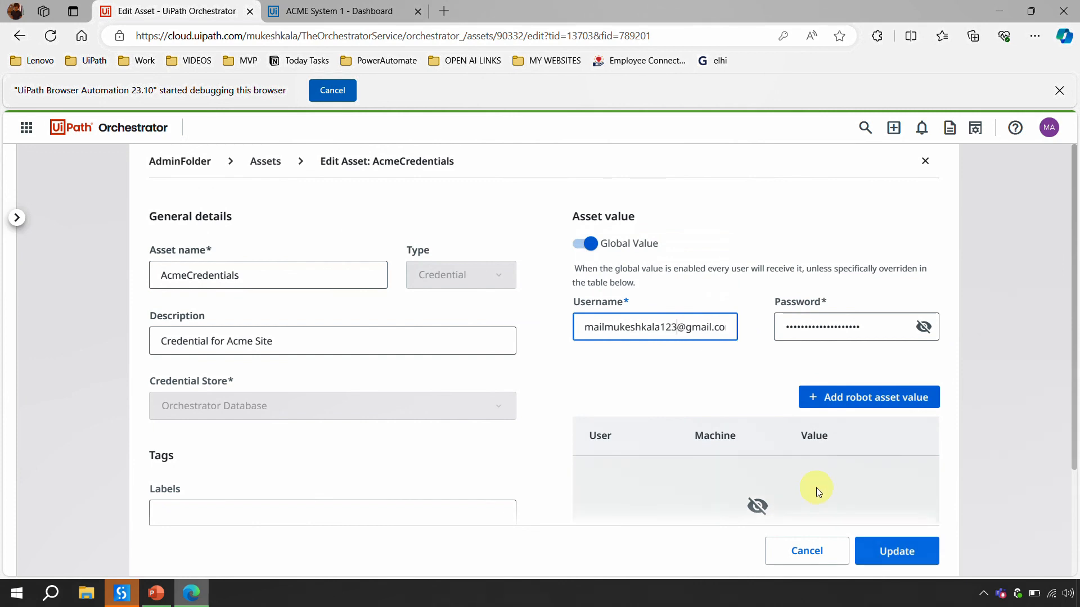
left_click(897, 552)
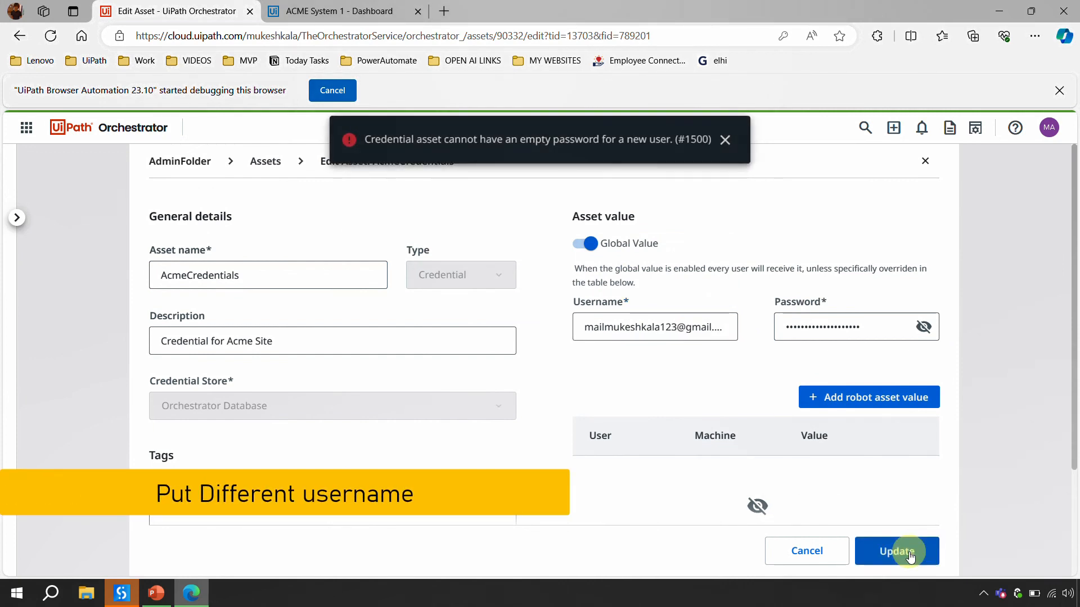
Step: Enter a new password for the AcmeCredentials asset, update it, and decline to save the password in the browser
left_click(826, 332)
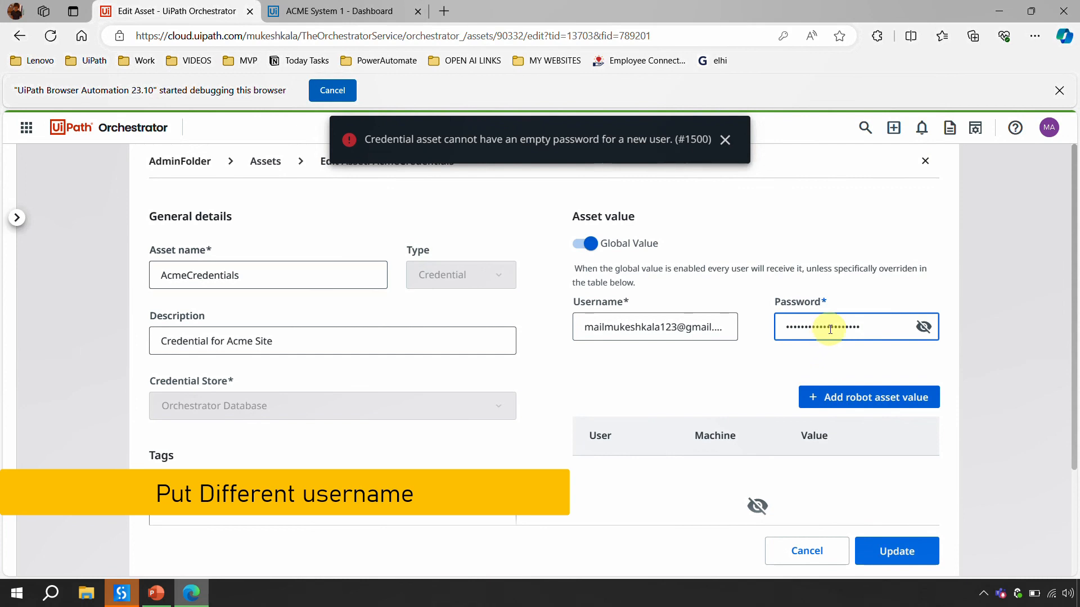
key("ctrl+a")
type("••••")
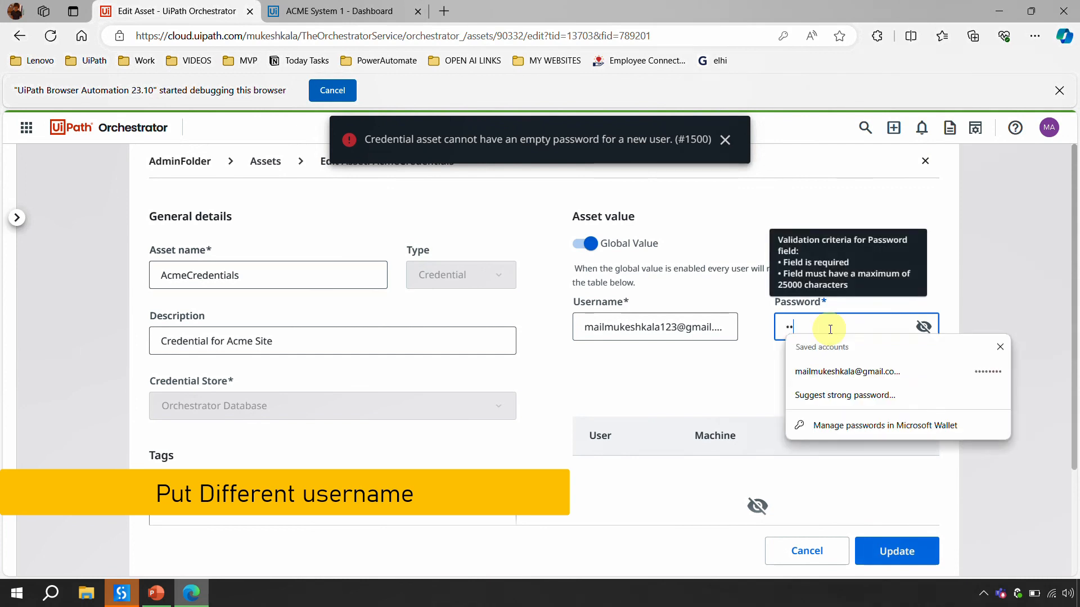
left_click(902, 554)
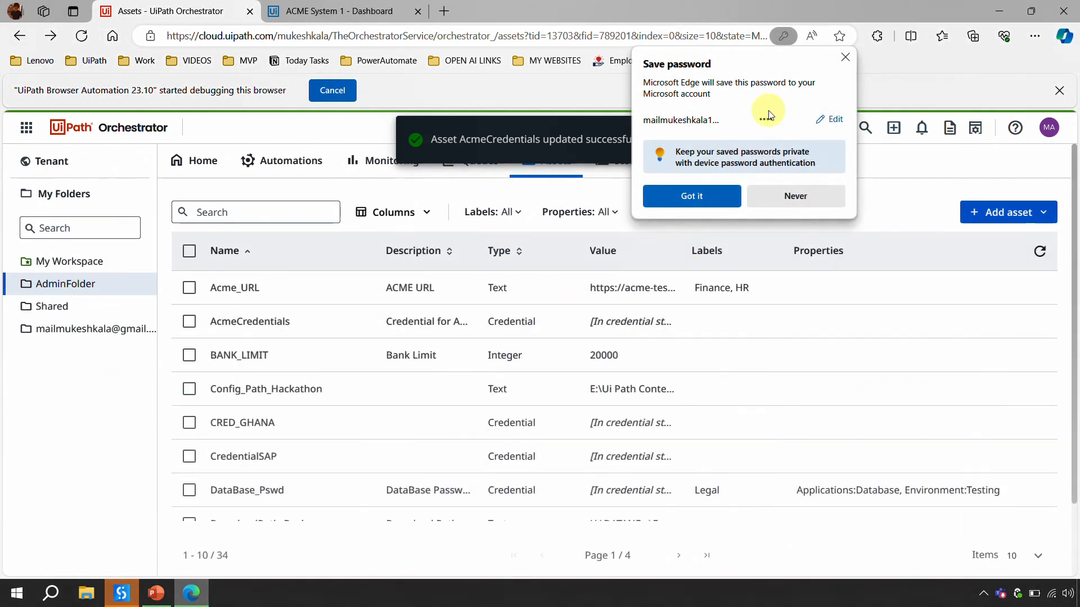
left_click(795, 197)
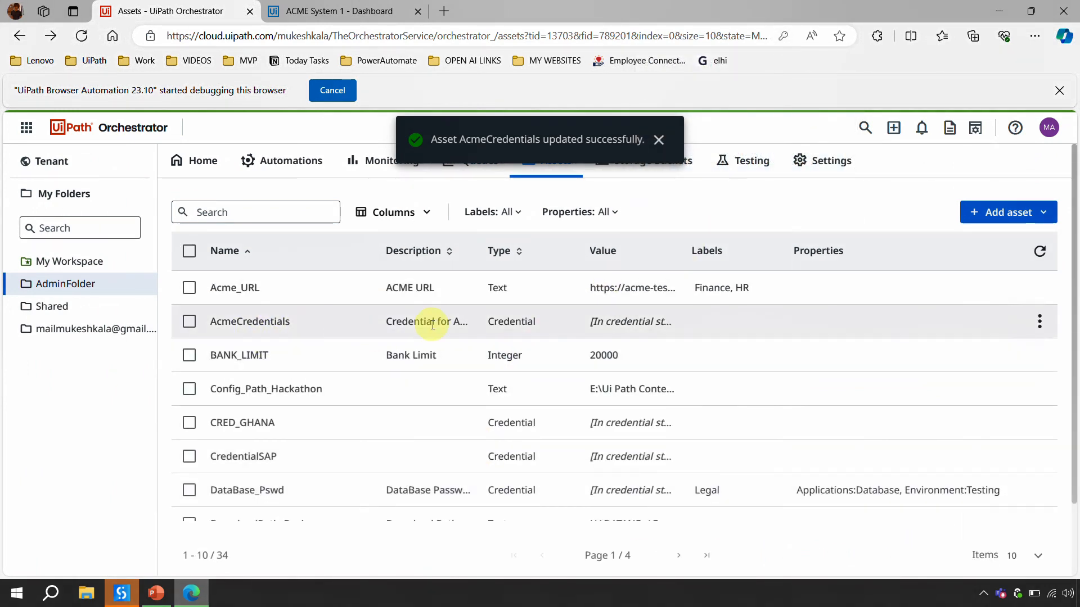
Step: Log out of ACME System 1 and clear the prefilled Email and Password fields on the login page
left_click(373, 13)
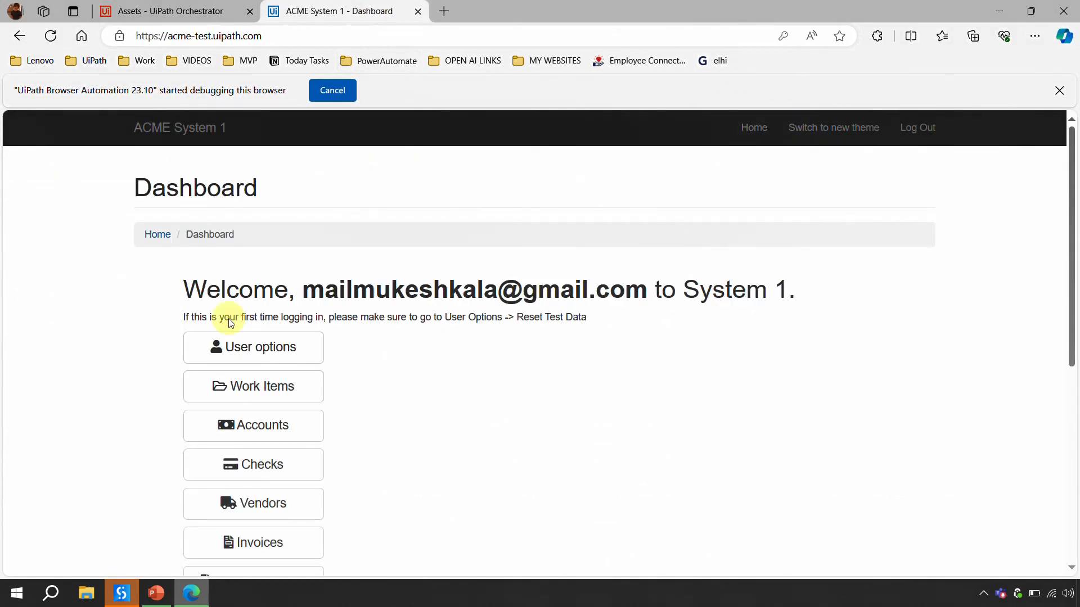
left_click(921, 129)
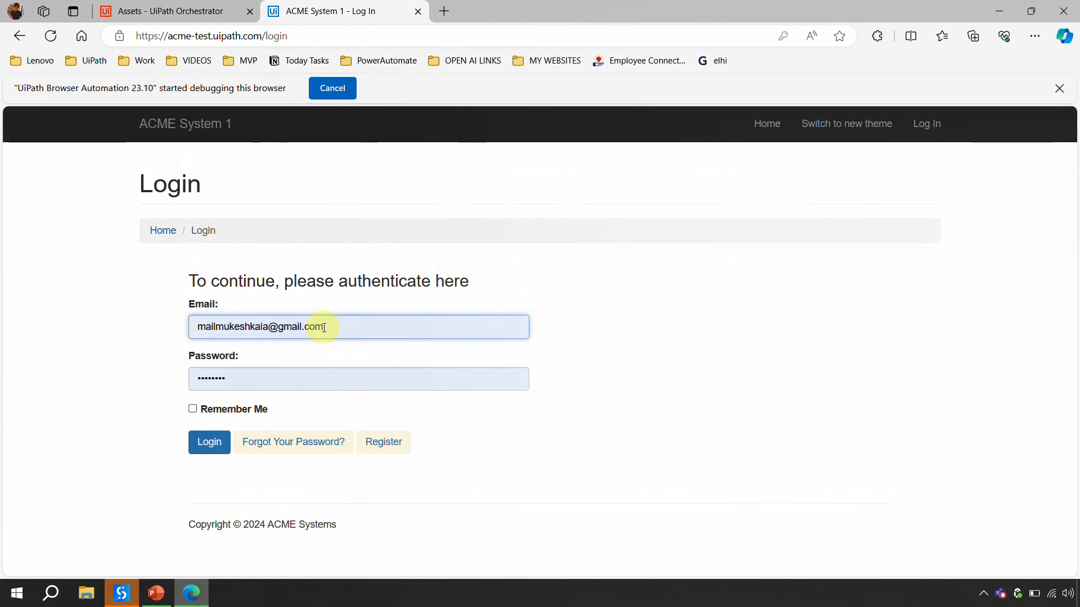
double_click(314, 327)
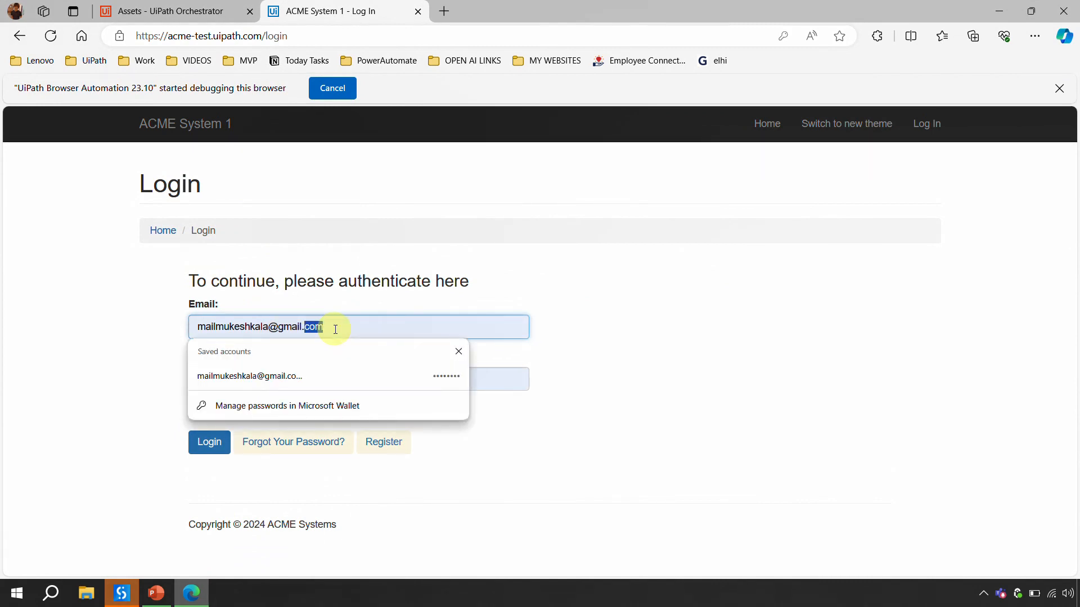
key("ctrl+a")
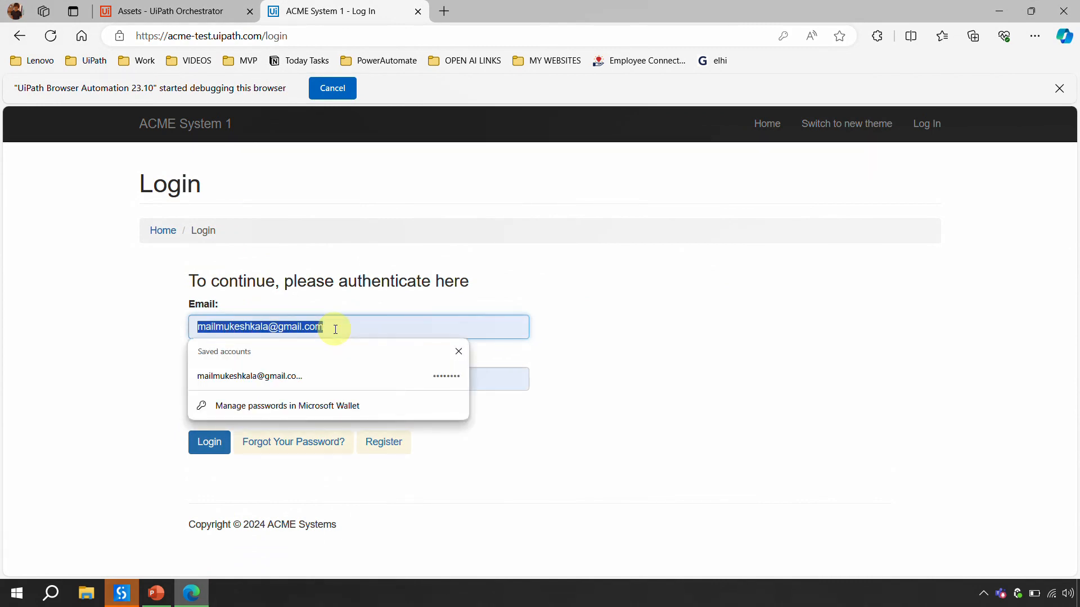
key("BackSpace")
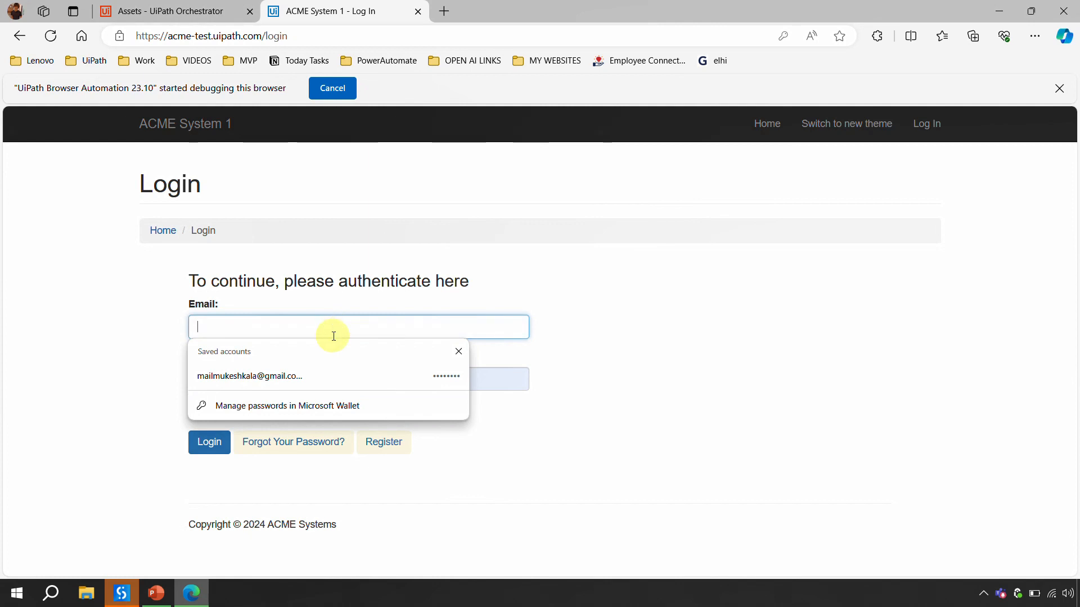
left_click(458, 352)
double_click(416, 371)
key("BackSpace")
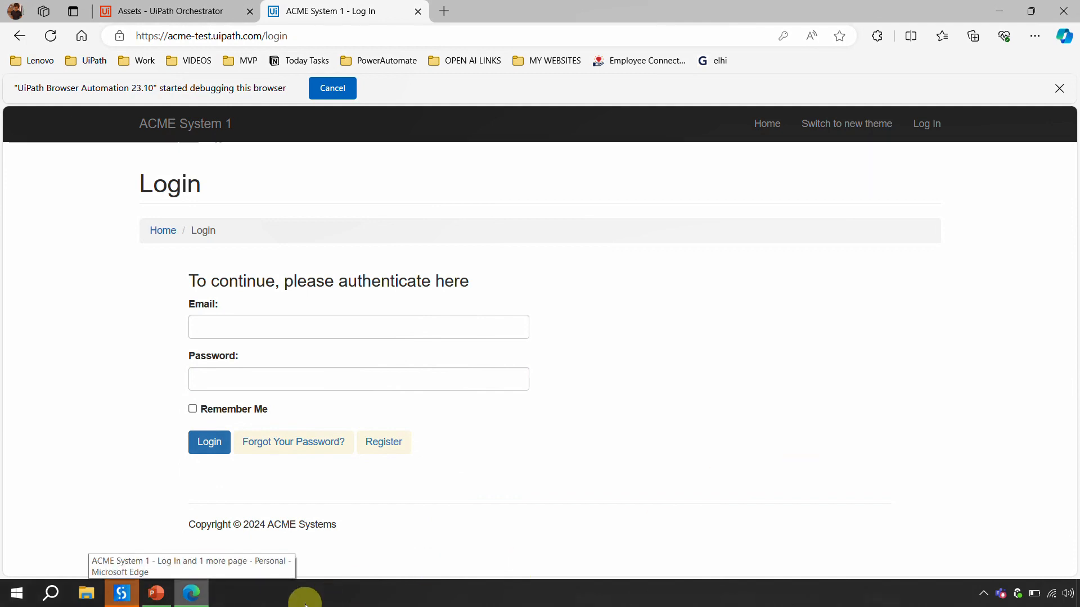
Step: Return to UiPath Studio, run the VerifyExecution file without debugging, and dismiss the execution dialog
left_click(122, 592)
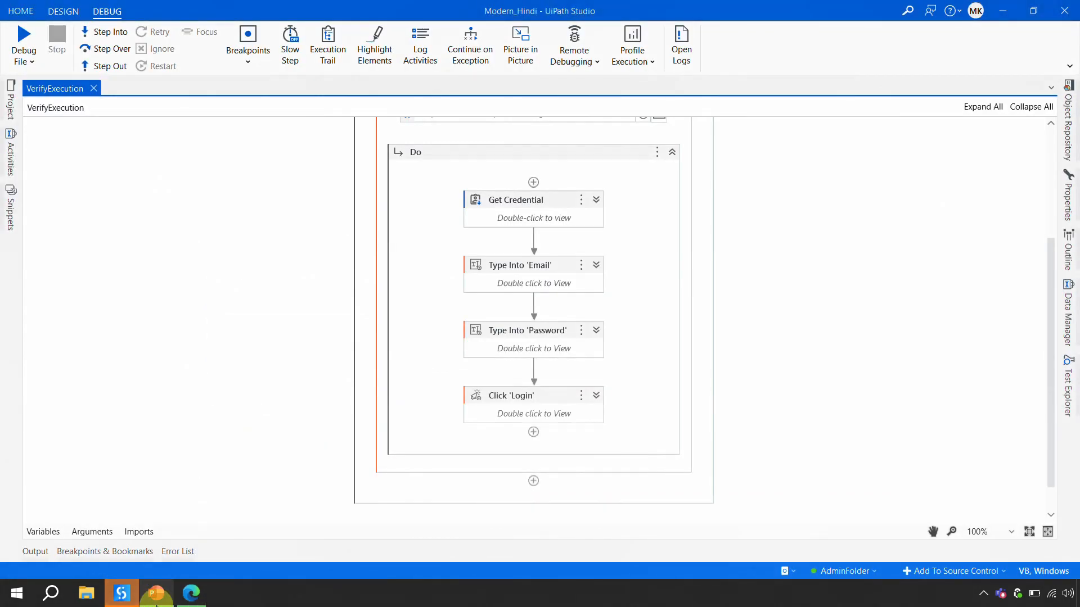
left_click(23, 61)
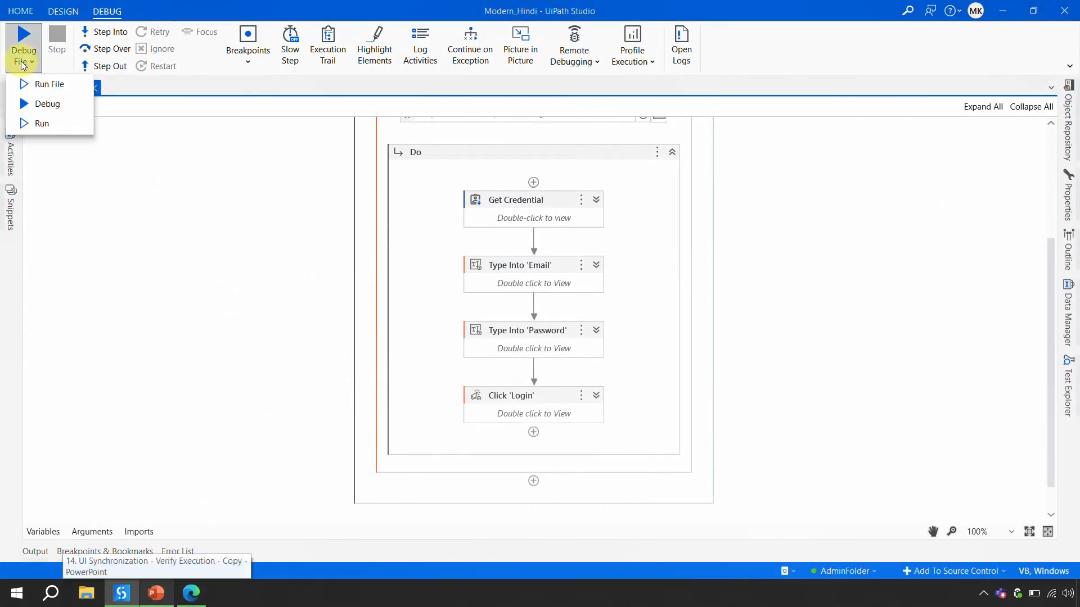
left_click(49, 86)
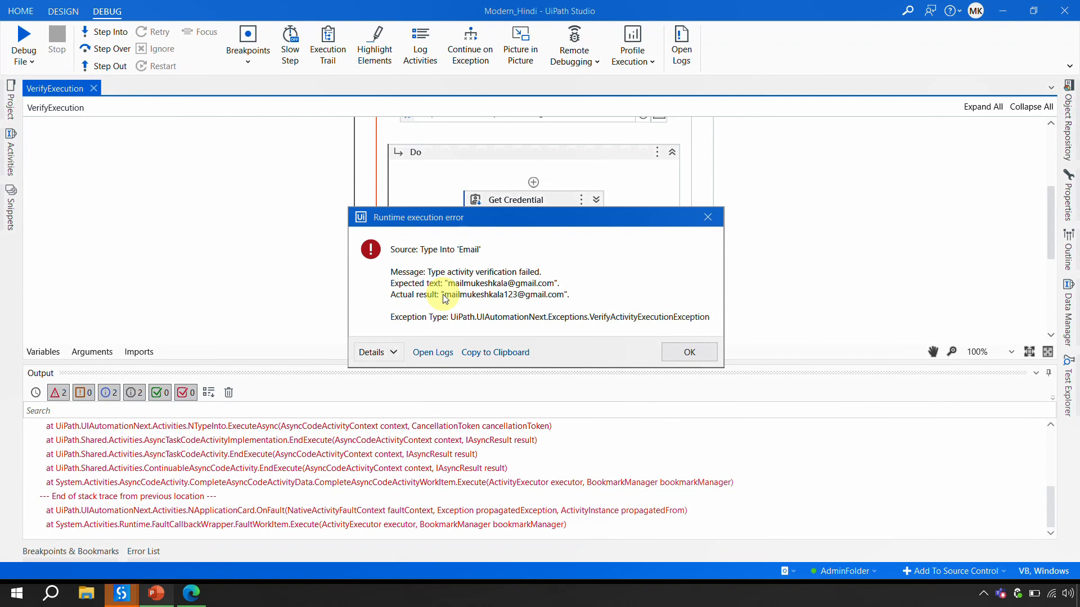
left_click(689, 352)
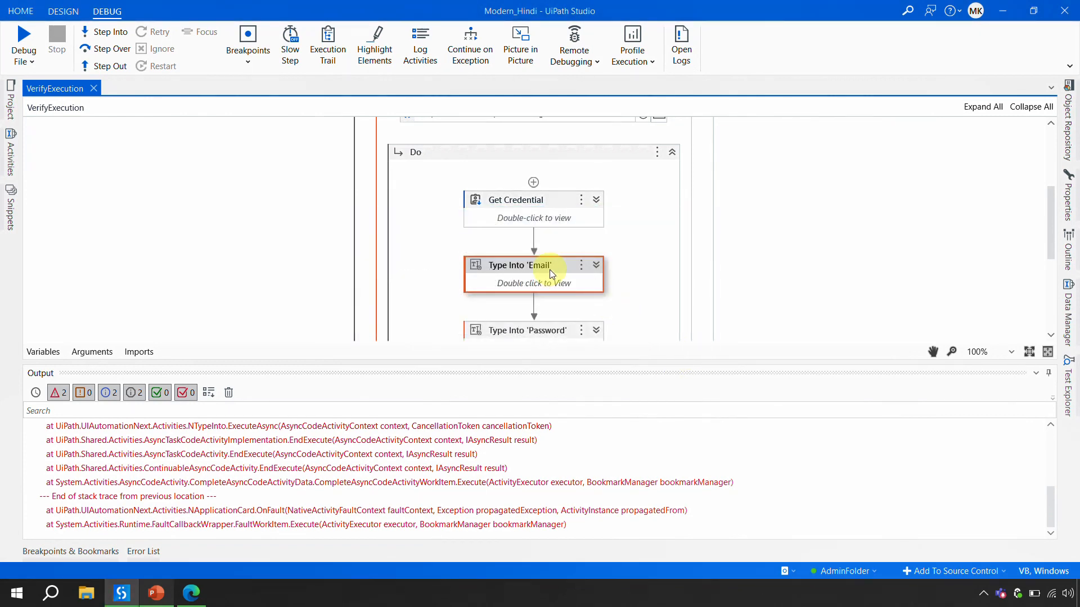
Step: Examine the Verify execution properties of the Type Into 'Email' activity, including its Expected text and Target
left_click(1068, 202)
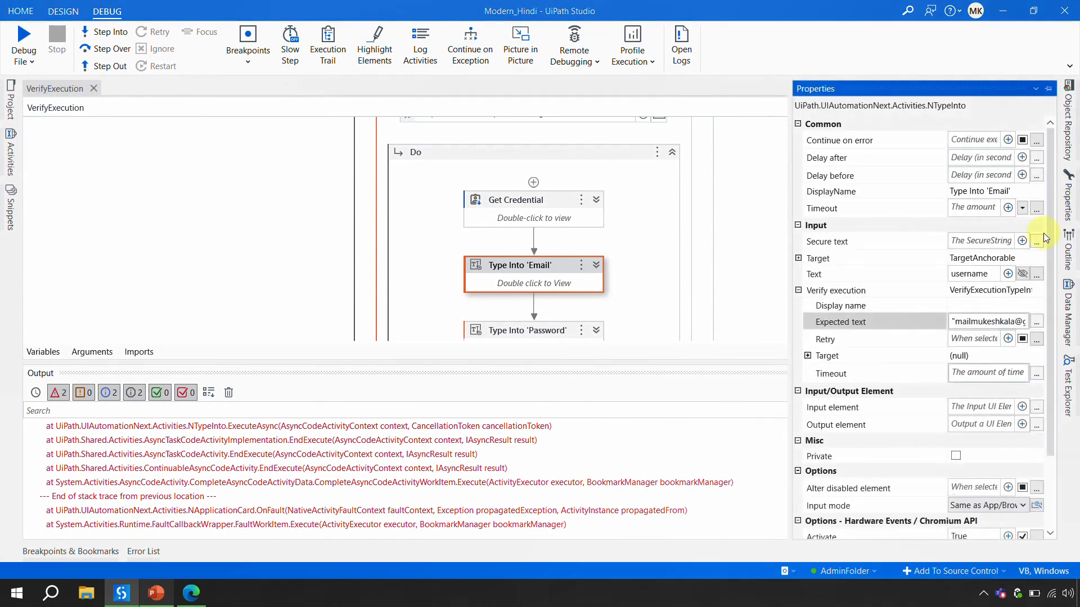
left_click(798, 291)
left_click(798, 290)
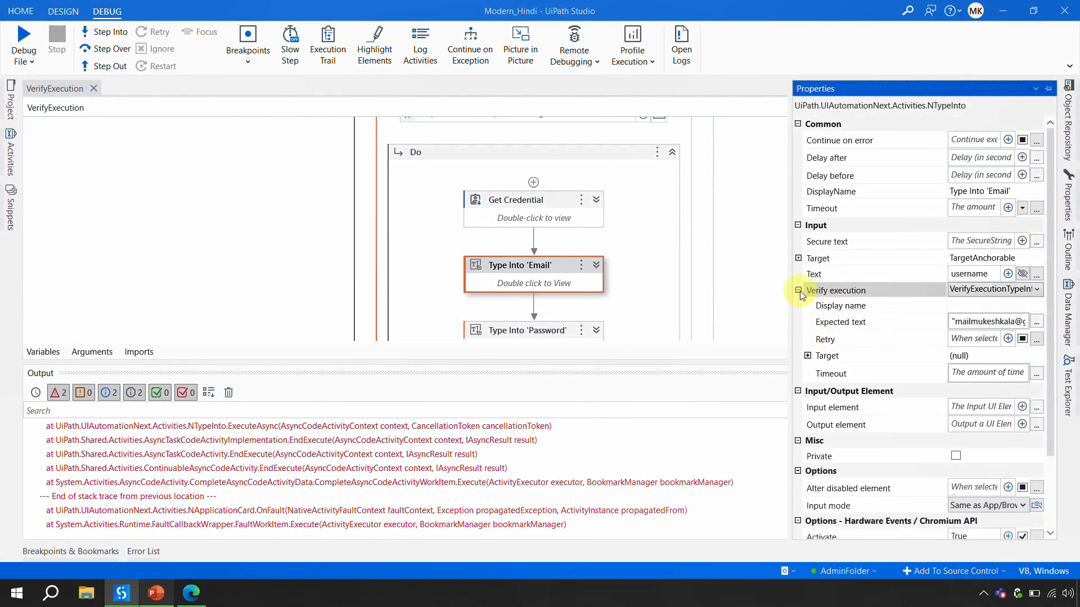
left_click(808, 356)
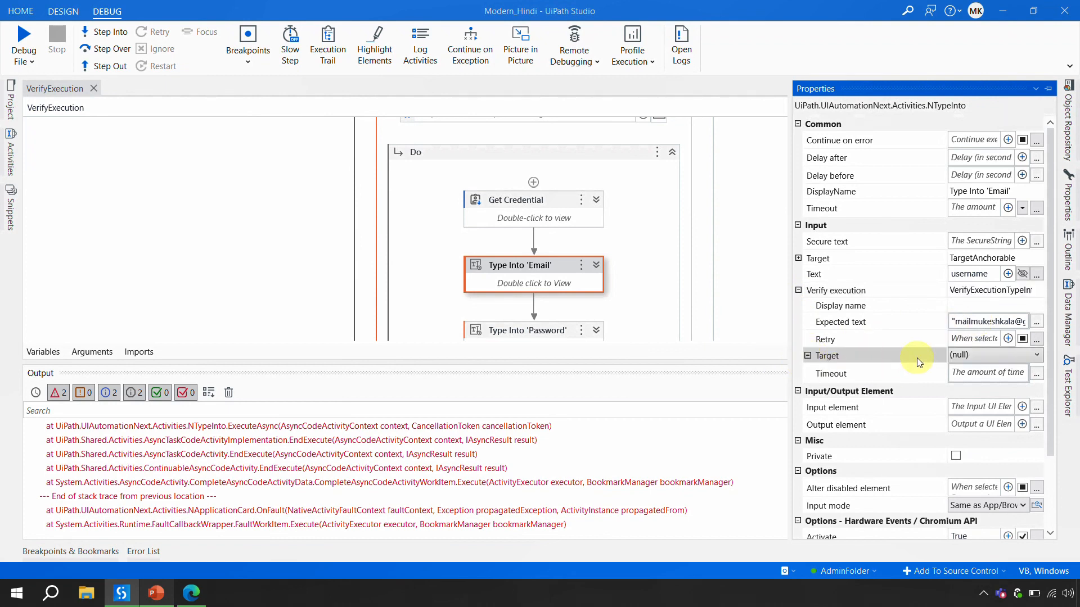
left_click(748, 319)
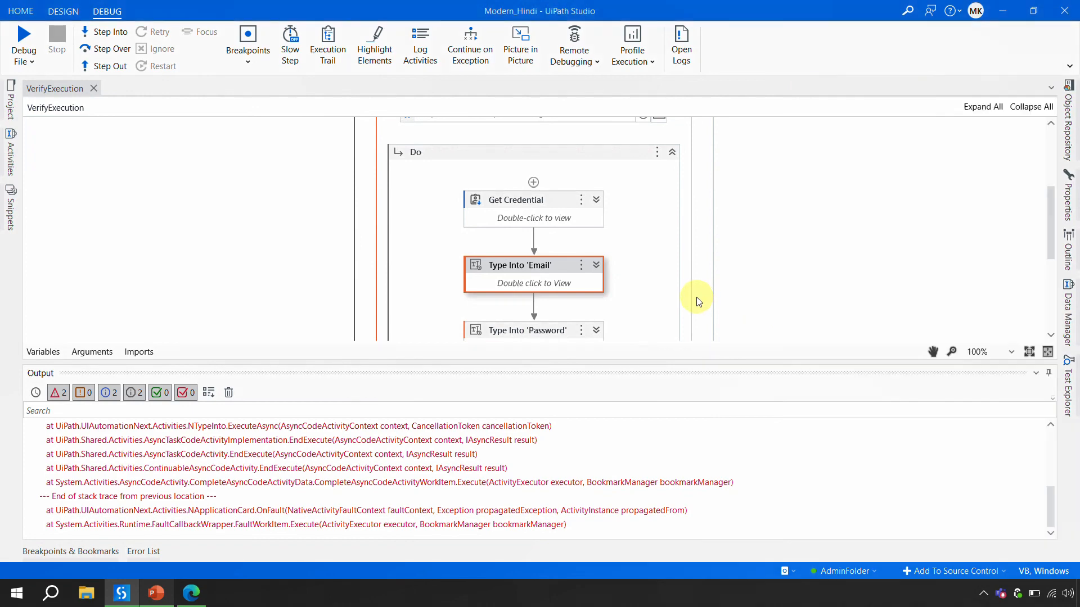
left_click(1074, 204)
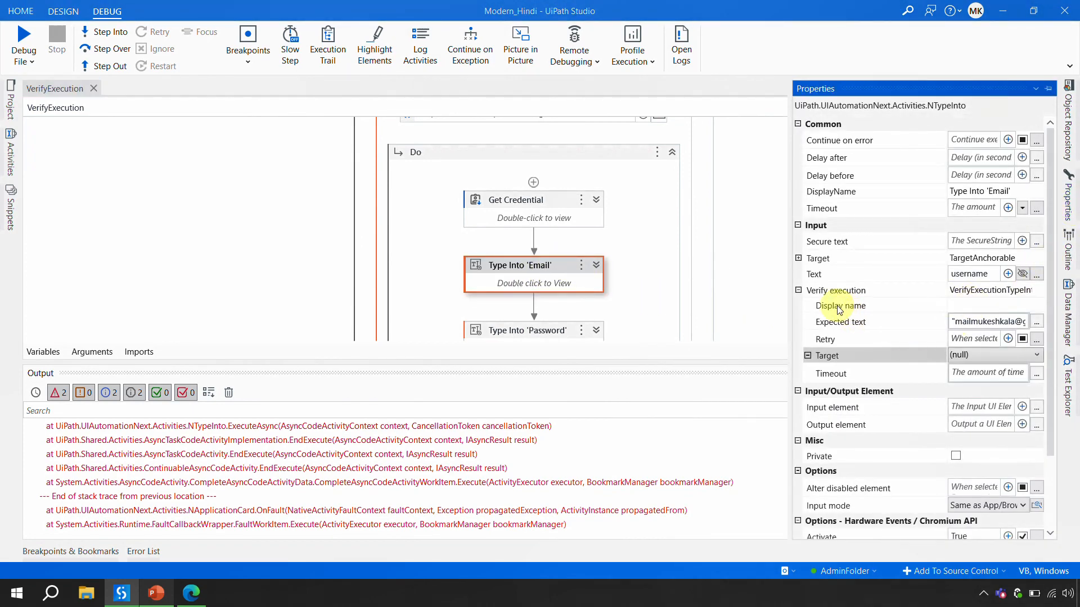
left_click(798, 290)
left_click(798, 291)
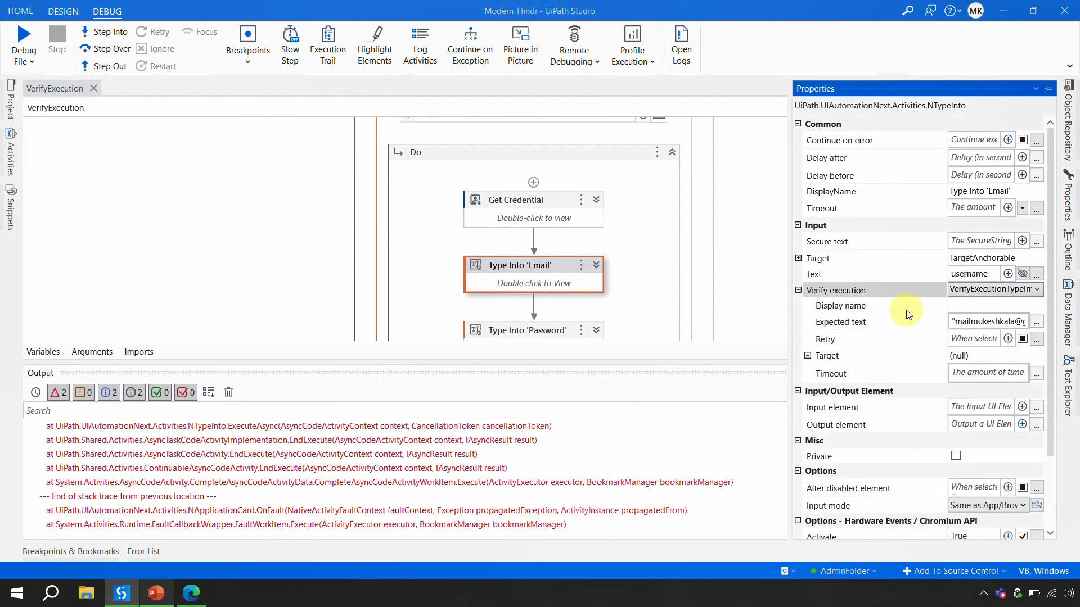